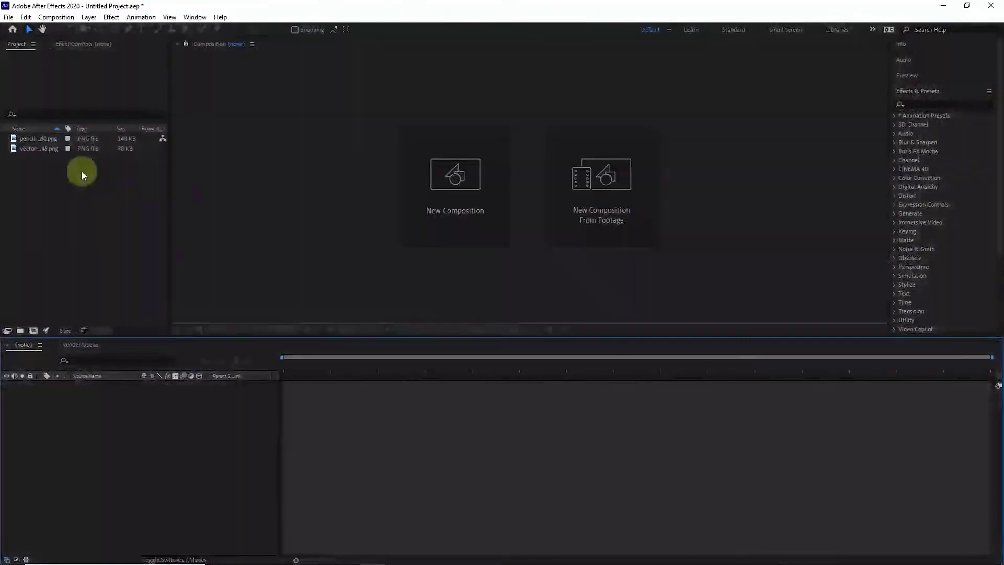
{"action": "left_click", "coordinate": [46, 139]}
{"action": "double_click", "coordinate": [89, 219]}
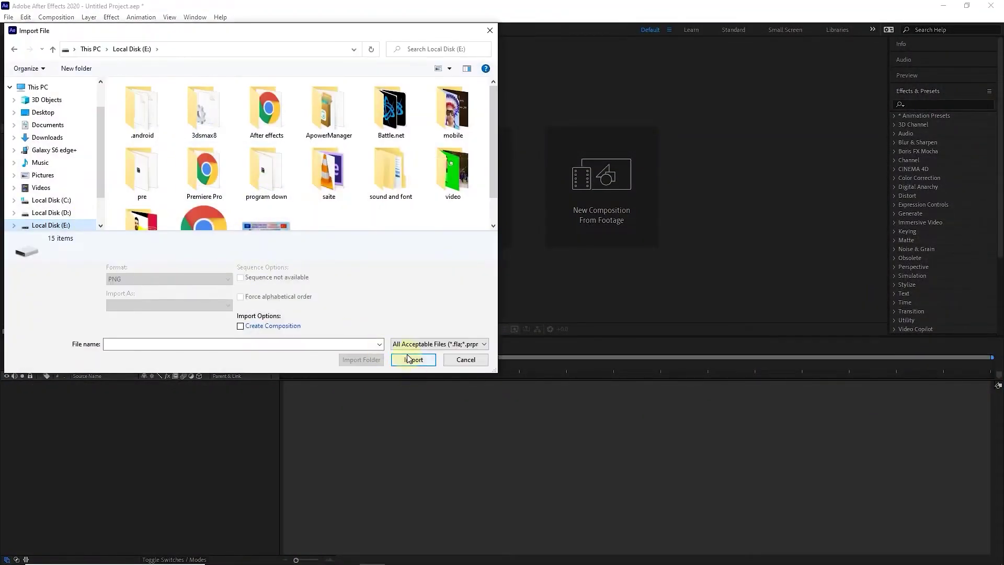
{"action": "left_click", "coordinate": [460, 359]}
{"action": "left_click", "coordinate": [35, 138]}
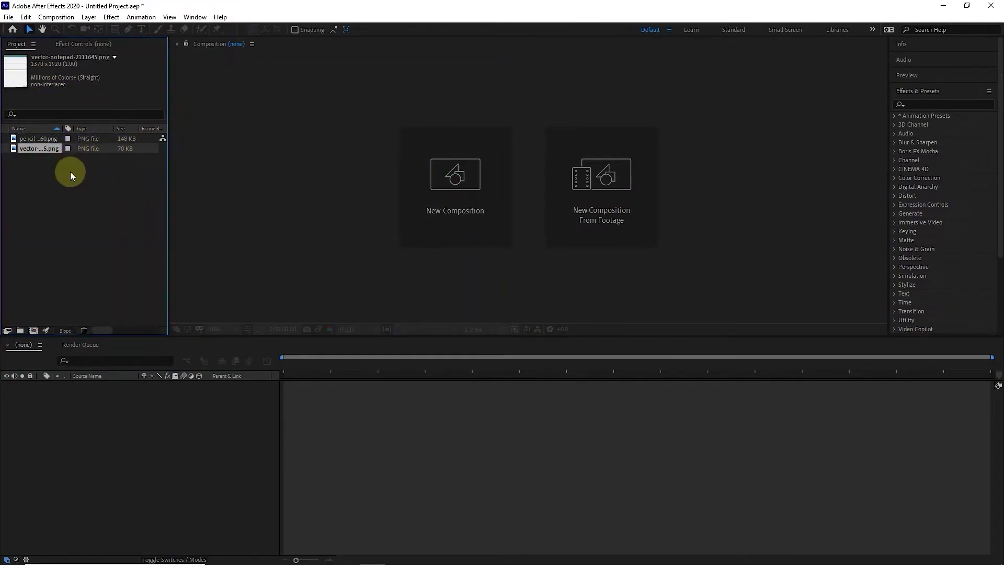
{"action": "left_click_drag", "start_coordinate": [90, 182], "coordinate": [32, 137]}
- Create a 1920 x 1080, 29.97 fps composition lasting 15 seconds and show its transparency grid
{"action": "left_click", "coordinate": [453, 178]}
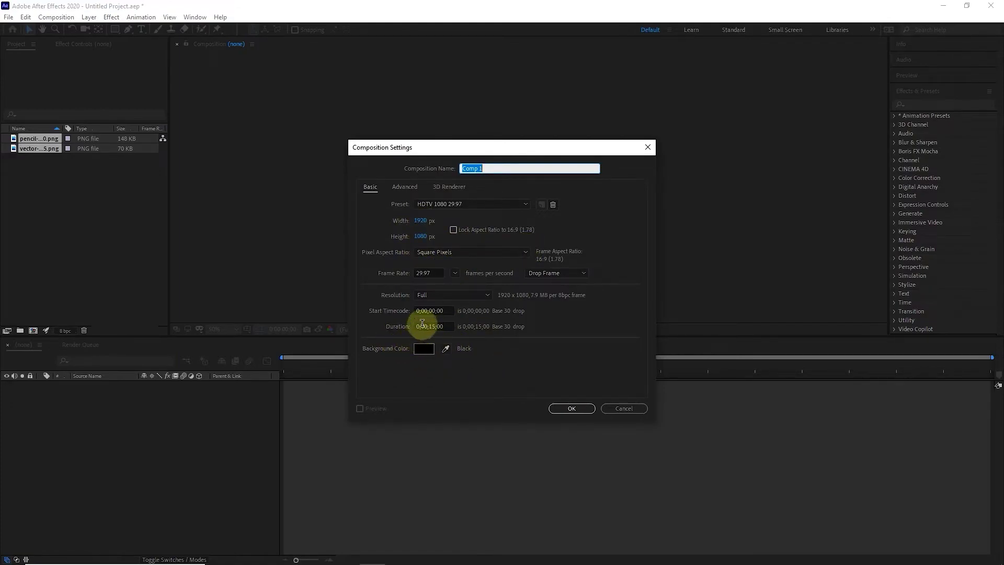
{"action": "left_click", "coordinate": [420, 325]}
{"action": "left_click", "coordinate": [572, 408]}
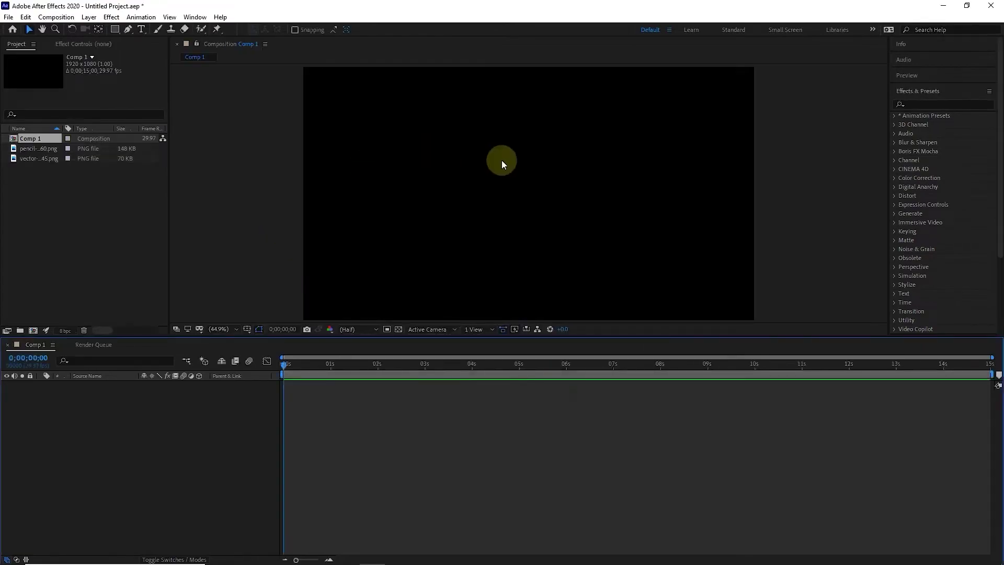
{"action": "left_click", "coordinate": [398, 329]}
{"action": "scroll", "coordinate": [494, 176], "scroll_direction": "down", "scroll_amount": 2}
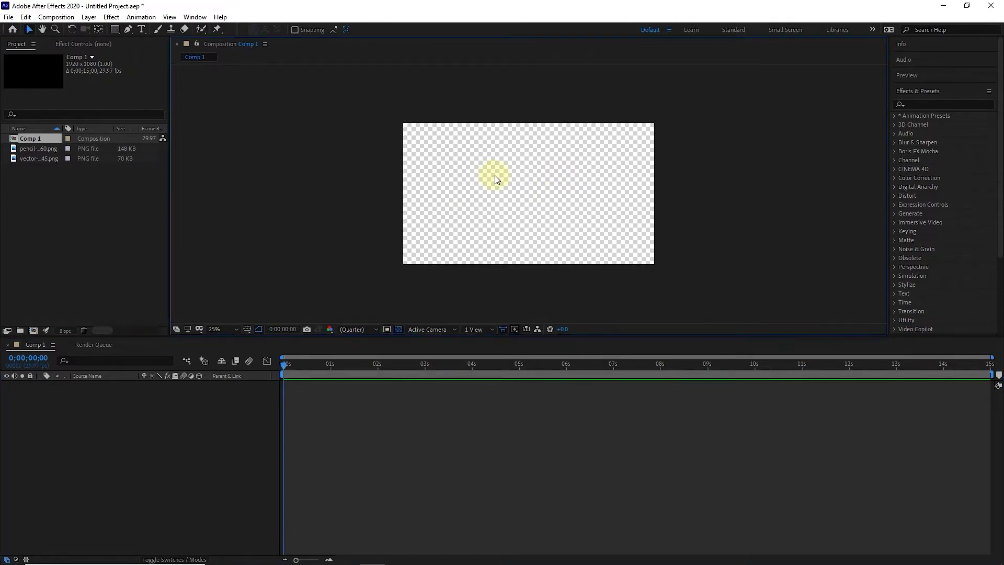
- Add the vector-notepad image to the composition and enlarge it proportionally until it covers the frame's width
{"action": "left_click", "coordinate": [35, 159]}
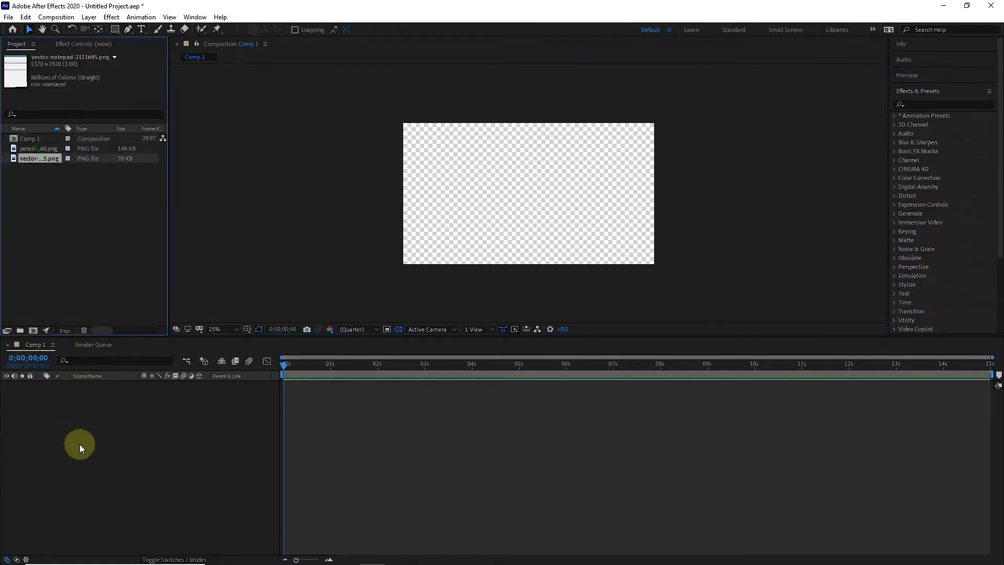
{"action": "left_click_drag", "start_coordinate": [45, 158], "coordinate": [83, 426]}
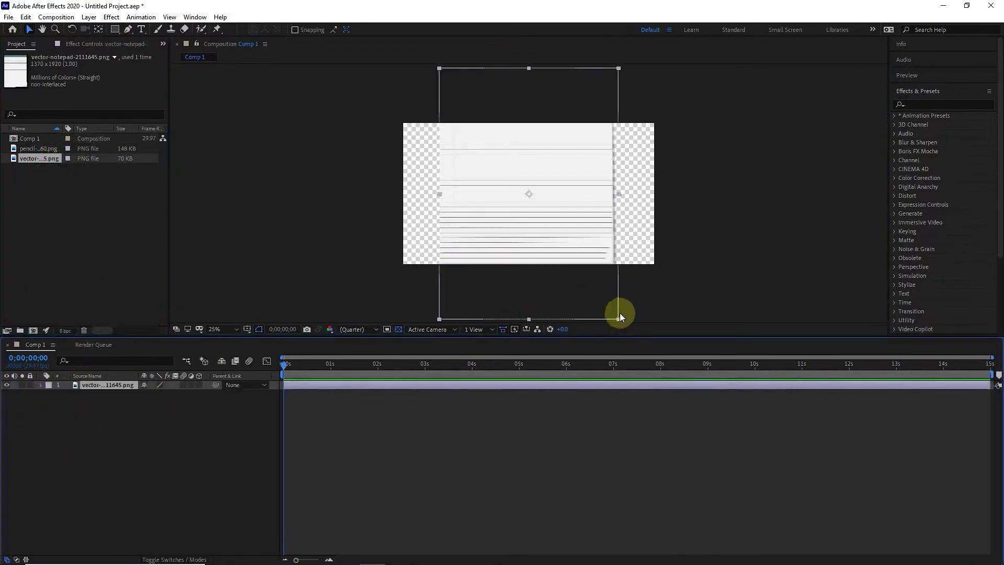
{"action": "key", "text": "comma"}
{"action": "left_click_drag", "start_coordinate": [580, 254], "coordinate": [611, 292]}
- Rotate the notepad layer slightly counter-clockwise so its ruled lines slope upward to the right
{"action": "left_click", "coordinate": [71, 28]}
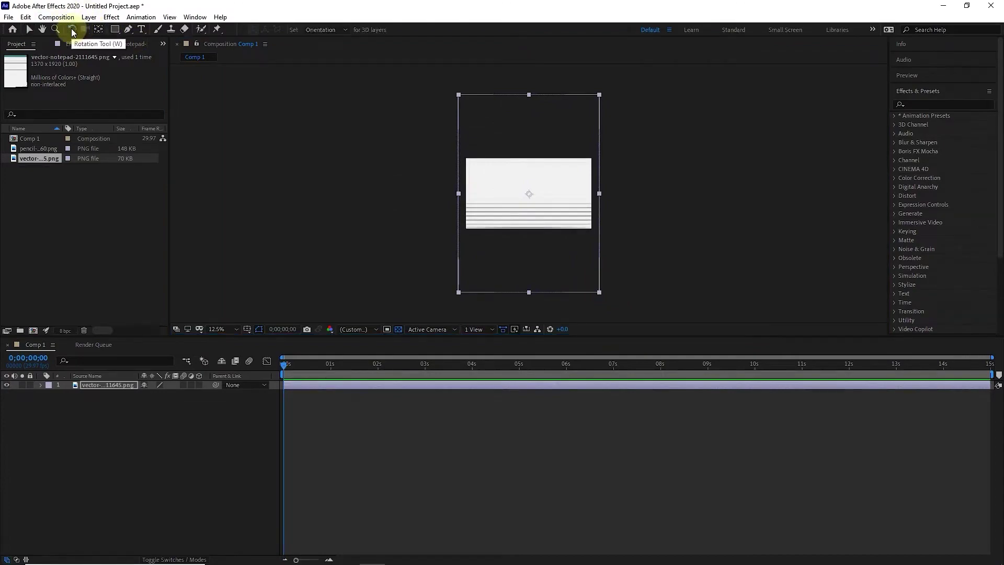
{"action": "left_click", "coordinate": [609, 291]}
{"action": "left_click_drag", "start_coordinate": [595, 287], "coordinate": [609, 279]}
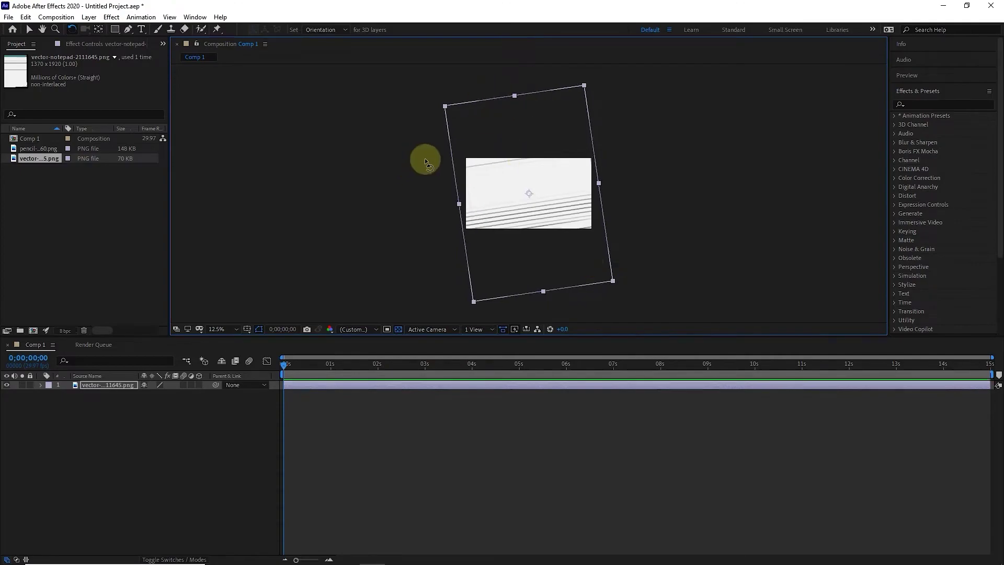
- Add a text layer containing a first name over the notepad and centre it horizontally and vertically in the composition
{"action": "left_click", "coordinate": [233, 330]}
{"action": "left_click", "coordinate": [236, 343]}
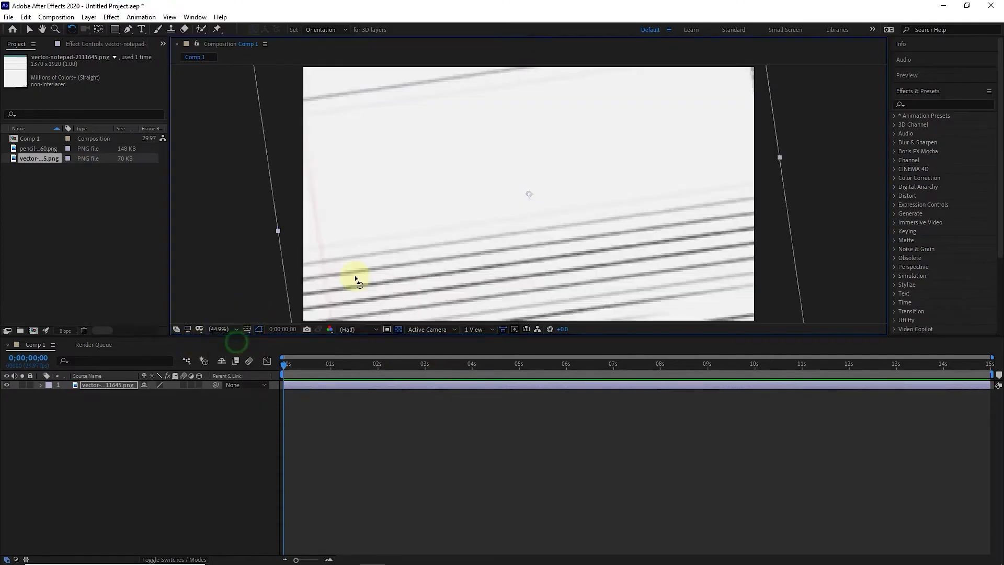
{"action": "left_click", "coordinate": [141, 30]}
{"action": "left_click", "coordinate": [377, 186]}
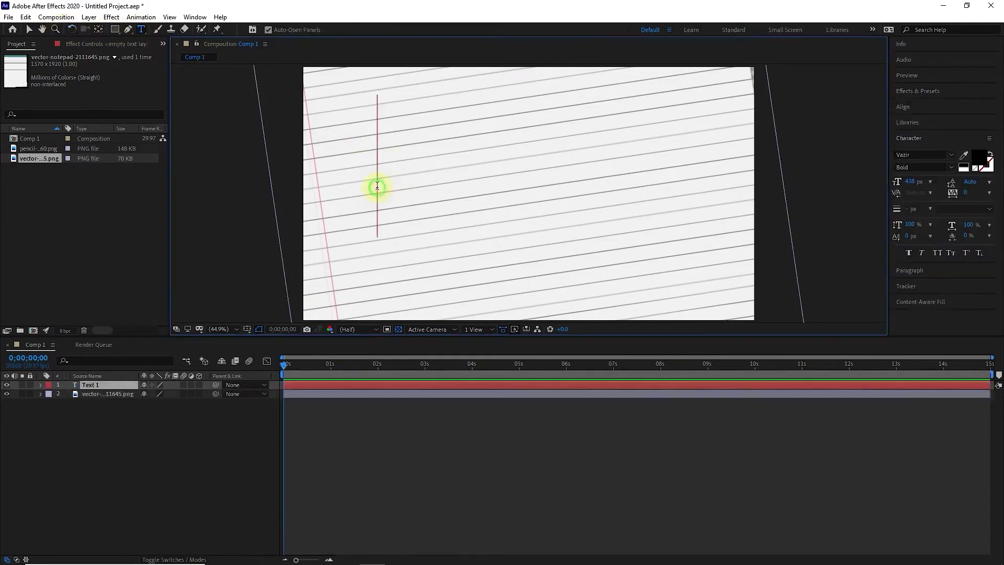
{"action": "type", "text": "arash"}
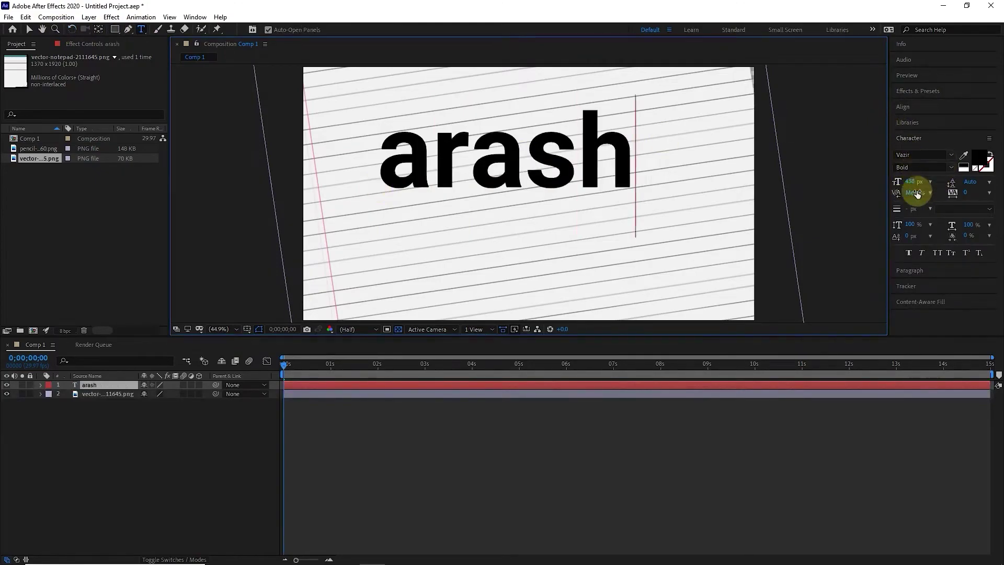
{"action": "left_click", "coordinate": [921, 109]}
{"action": "left_click", "coordinate": [918, 134]}
{"action": "left_click", "coordinate": [971, 133]}
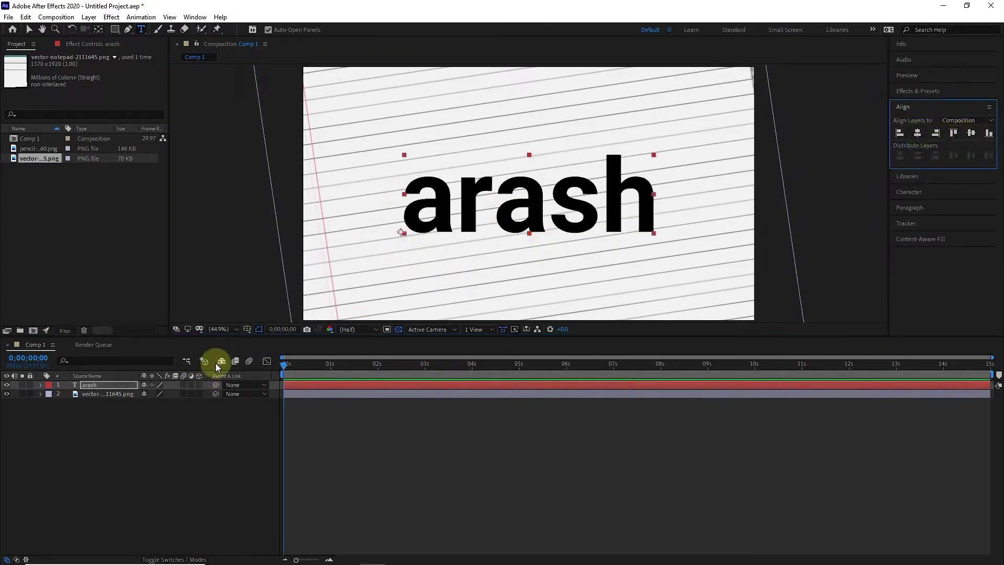
- Start a Pen tool mask path on the text layer, tracing the first letter's stroke from its upper tip around the lower bowl
{"action": "left_click", "coordinate": [94, 384]}
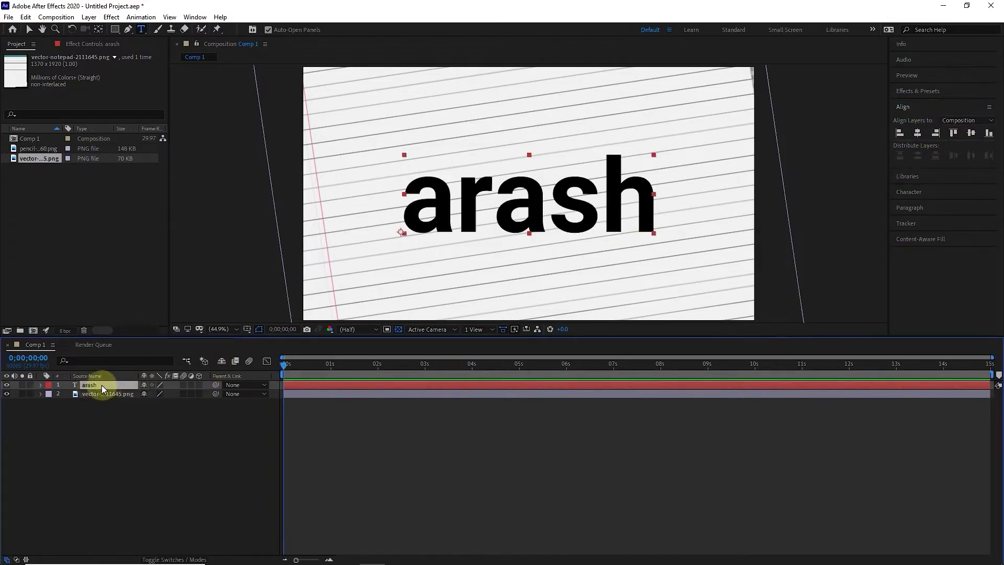
{"action": "left_click", "coordinate": [129, 29]}
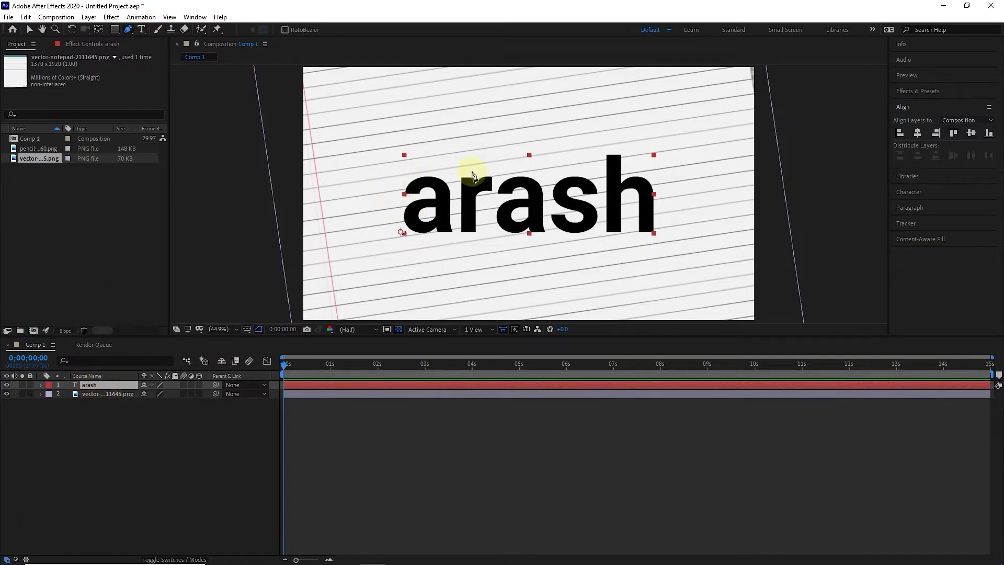
{"action": "key", "text": "period"}
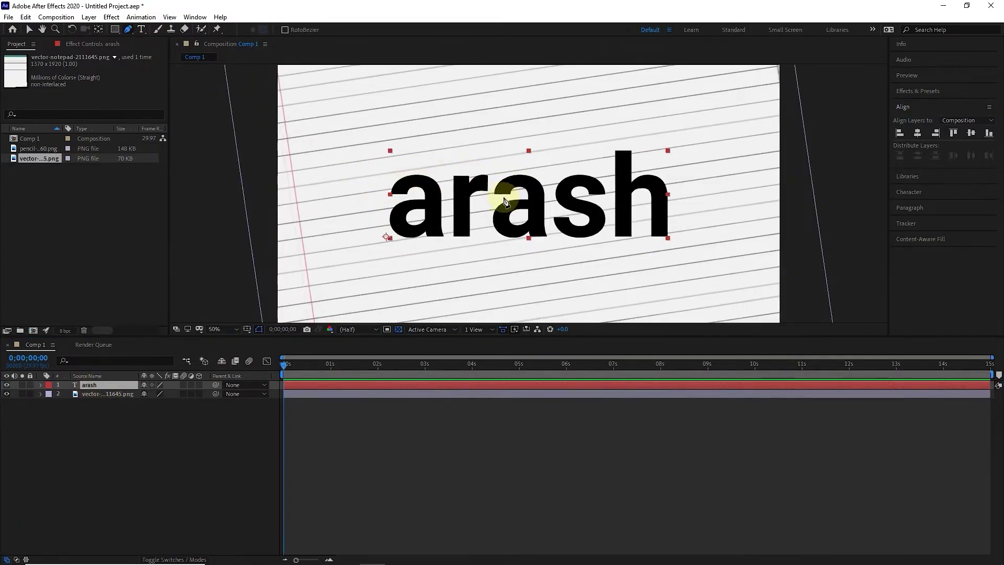
{"action": "key", "text": "period"}
{"action": "key", "text": "period"}
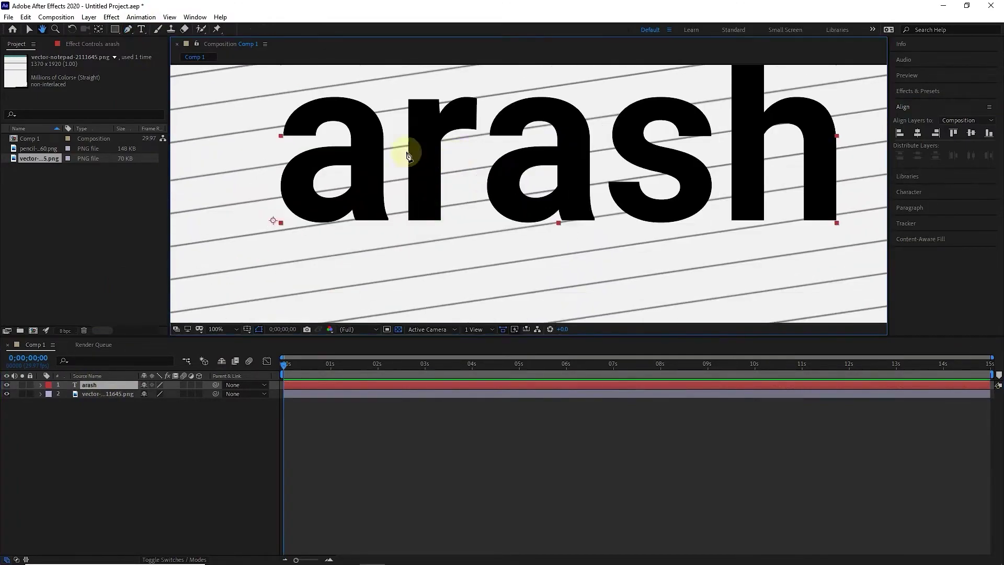
{"action": "left_click", "coordinate": [297, 131]}
{"action": "mouse_move", "coordinate": [329, 112]}
{"action": "left_mouse_down"}
{"action": "mouse_move", "coordinate": [351, 113]}
{"action": "mouse_move", "coordinate": [368, 134]}
{"action": "left_mouse_up"}
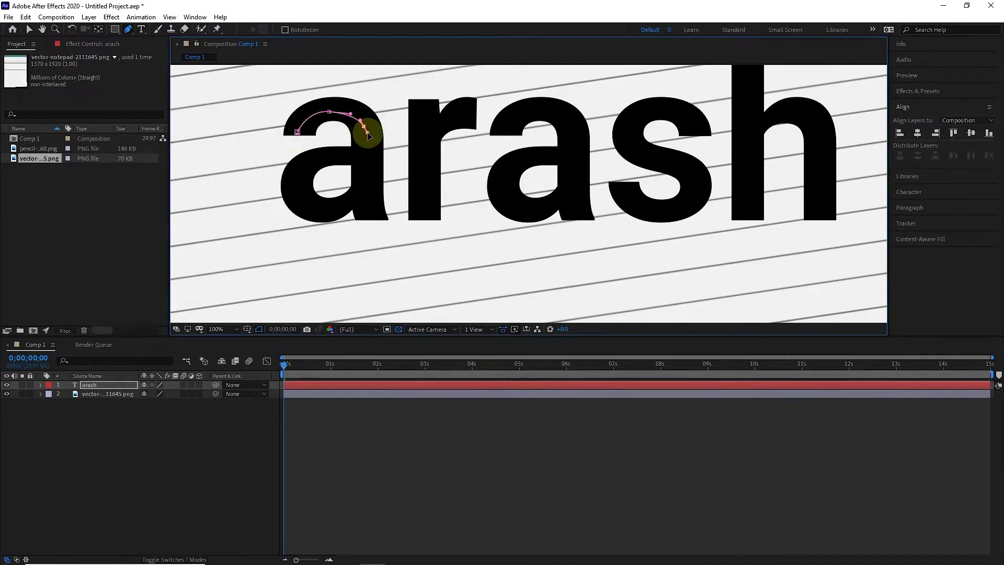
{"action": "left_click_drag", "start_coordinate": [352, 156], "coordinate": [334, 158]}
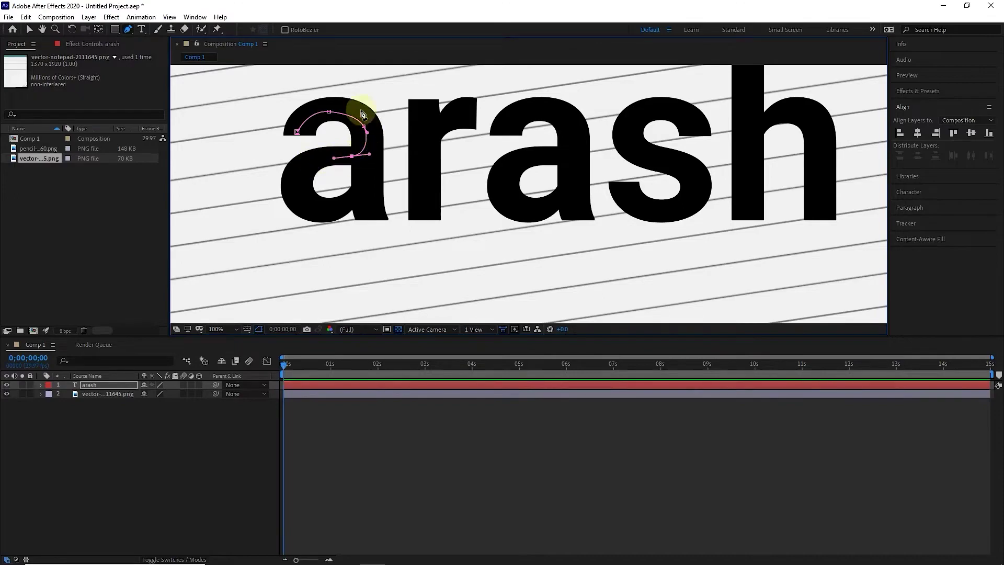
{"action": "left_click_drag", "start_coordinate": [296, 181], "coordinate": [364, 188]}
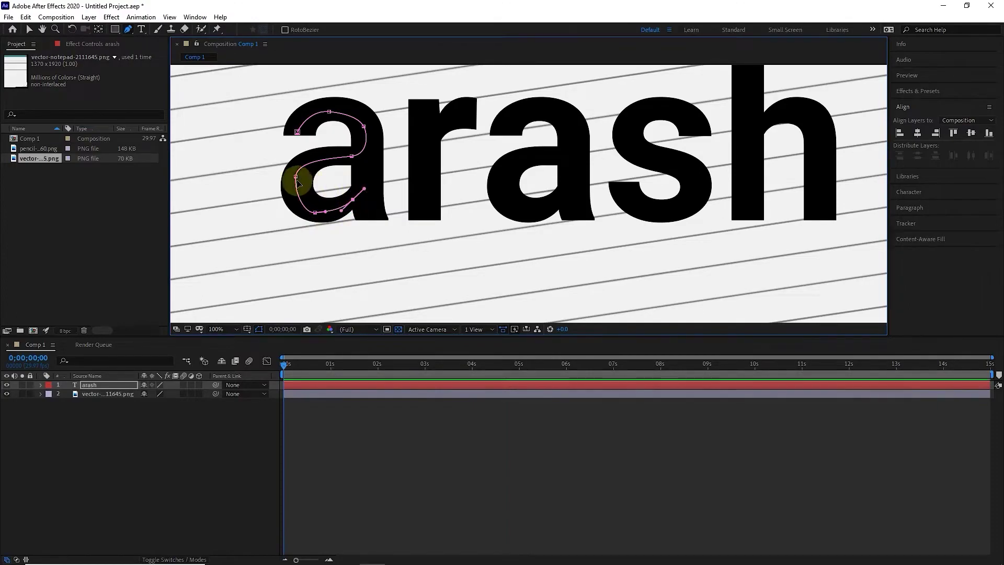
- Refine the curve handles around the first letter's lower bowl and extend the mask path to the letter's foot
{"action": "left_click_drag", "start_coordinate": [296, 178], "coordinate": [288, 199]}
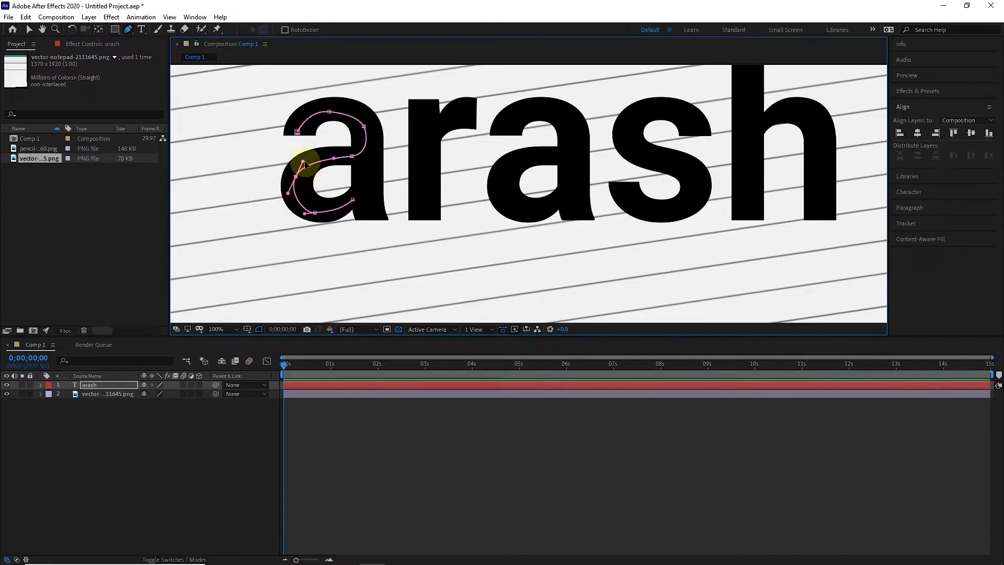
{"action": "left_click_drag", "start_coordinate": [303, 161], "coordinate": [304, 154]}
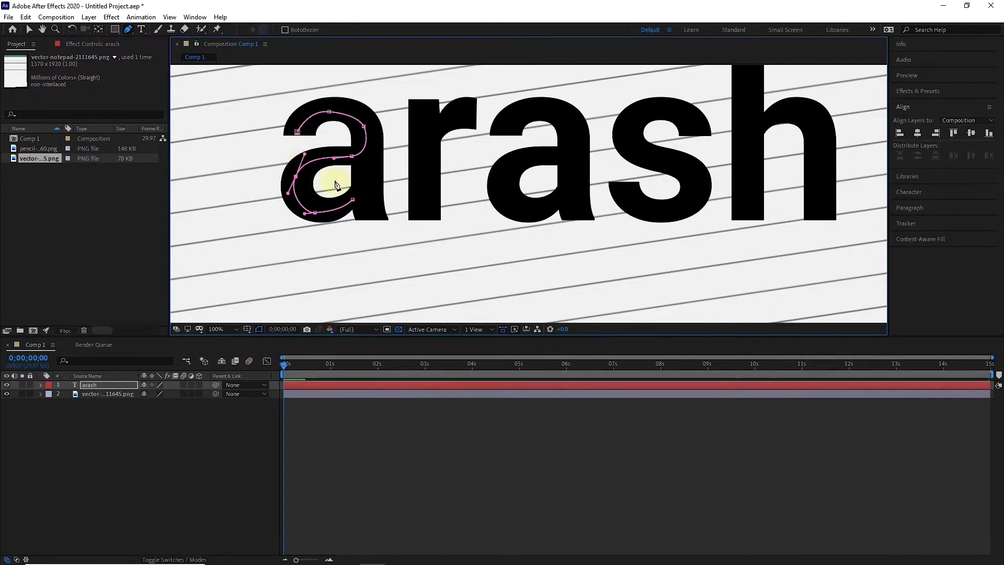
{"action": "left_click", "coordinate": [369, 217]}
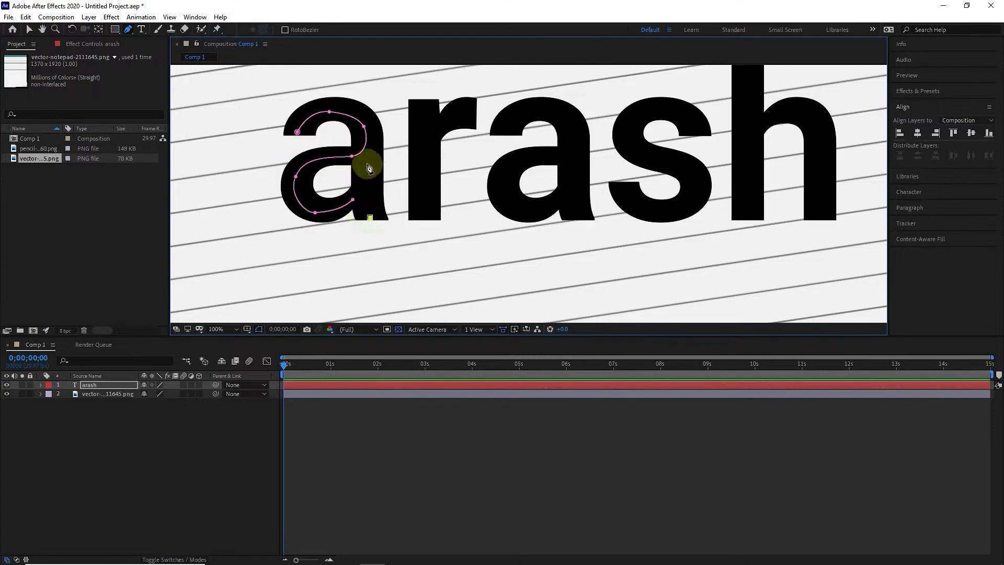
{"action": "key", "text": "ctrl+z"}
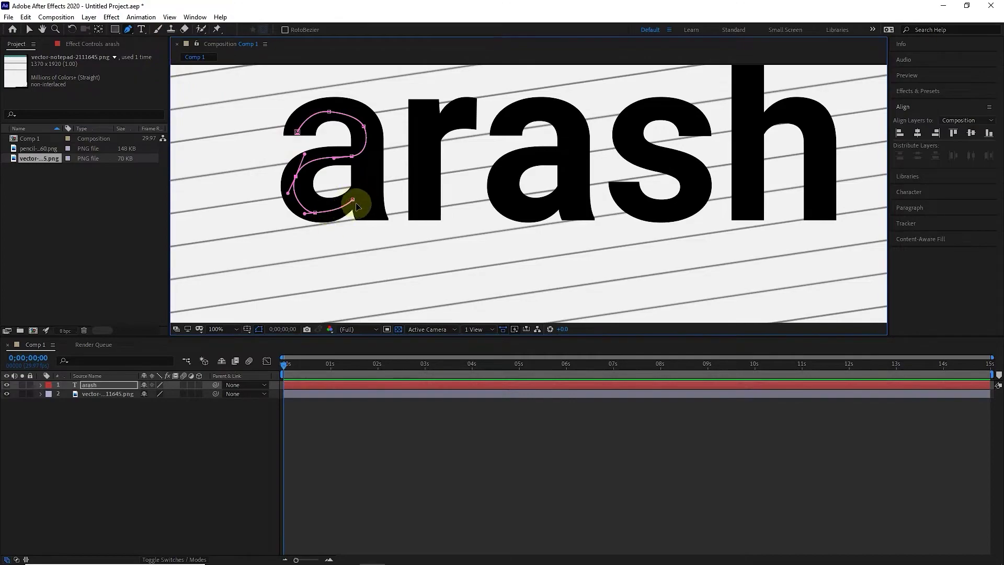
{"action": "left_click_drag", "start_coordinate": [355, 201], "coordinate": [364, 188]}
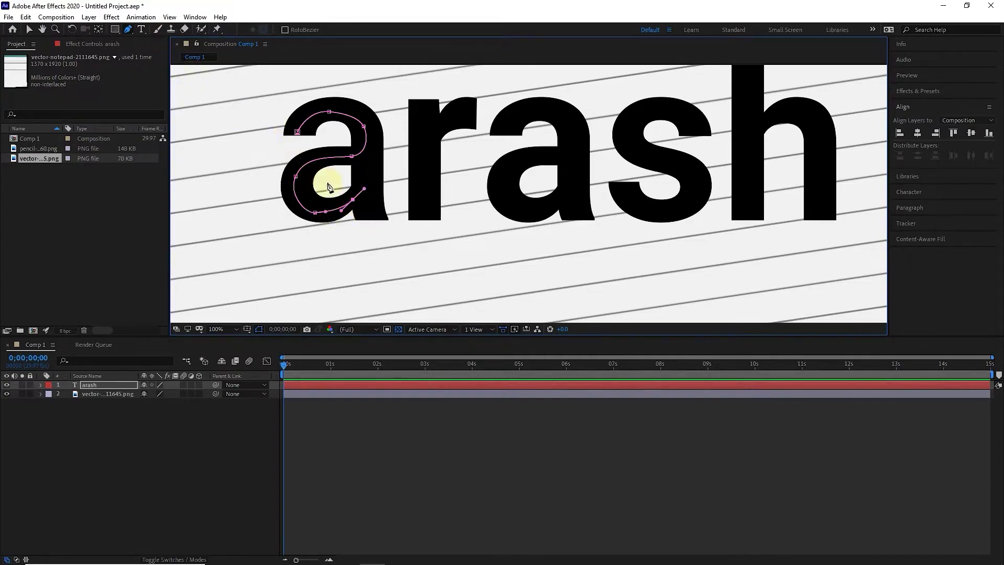
{"action": "left_click", "coordinate": [376, 216]}
- Continue the mask path through the second letter, following its stem up and its short arm
{"action": "left_click_drag", "start_coordinate": [418, 216], "coordinate": [438, 194]}
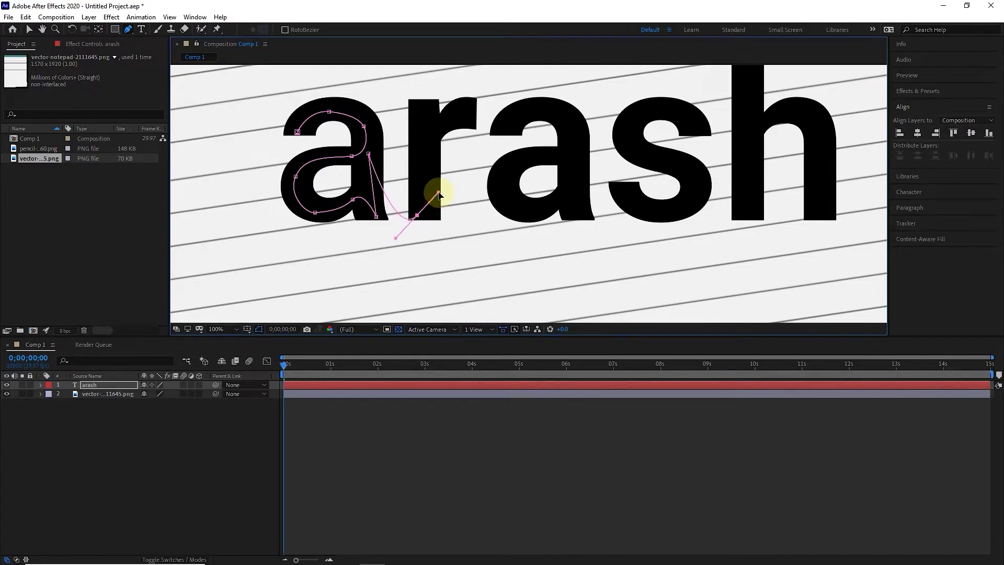
{"action": "left_click", "coordinate": [418, 105]}
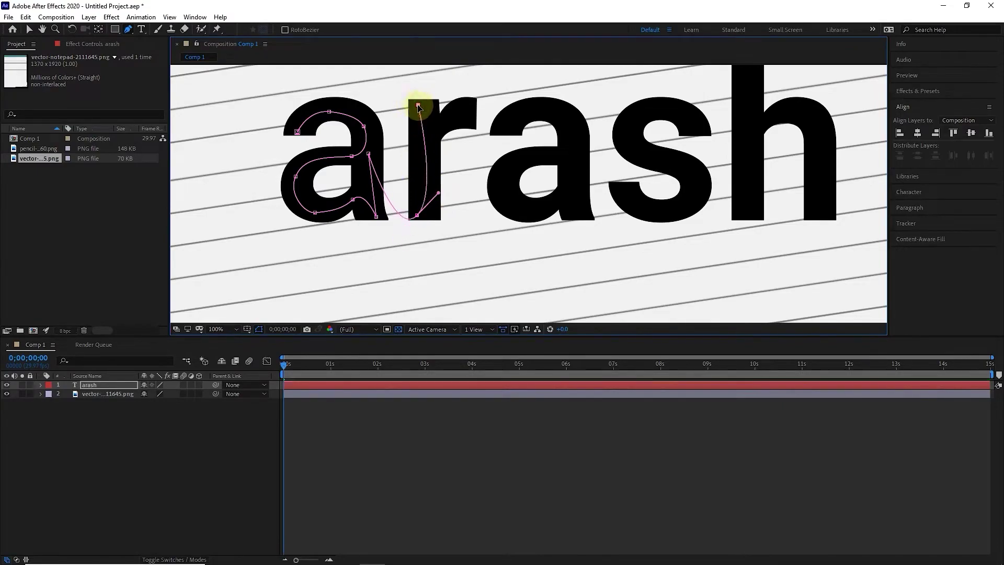
{"action": "left_click_drag", "start_coordinate": [439, 127], "coordinate": [476, 110]}
- Trace the third letter with the mask path, around its top curve and lower bowl, down to its foot and back up
{"action": "left_click", "coordinate": [501, 134]}
{"action": "left_click_drag", "start_coordinate": [568, 119], "coordinate": [565, 158]}
{"action": "left_click_drag", "start_coordinate": [509, 180], "coordinate": [517, 215]}
{"action": "left_click", "coordinate": [539, 210]}
{"action": "left_click", "coordinate": [563, 196]}
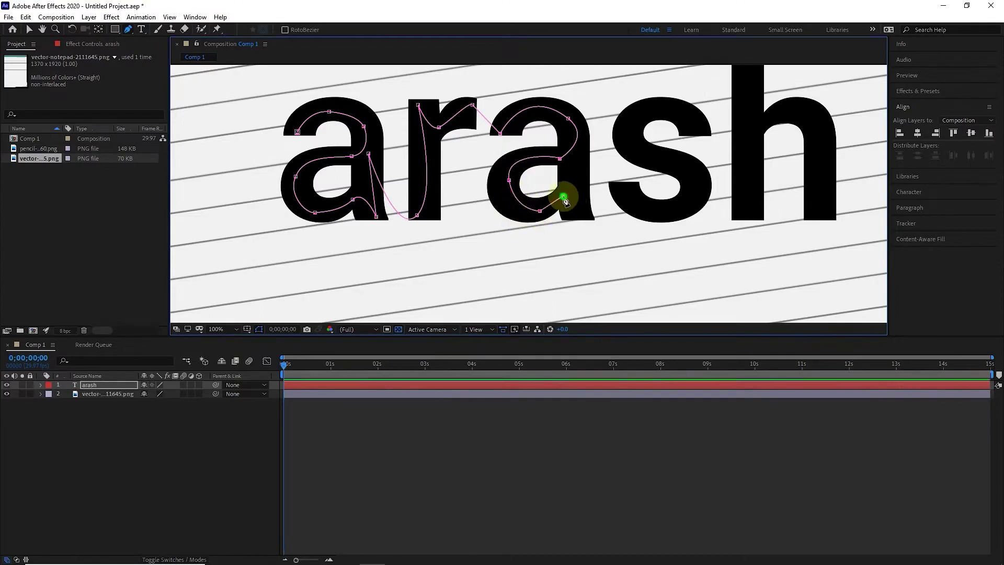
{"action": "left_click", "coordinate": [588, 215]}
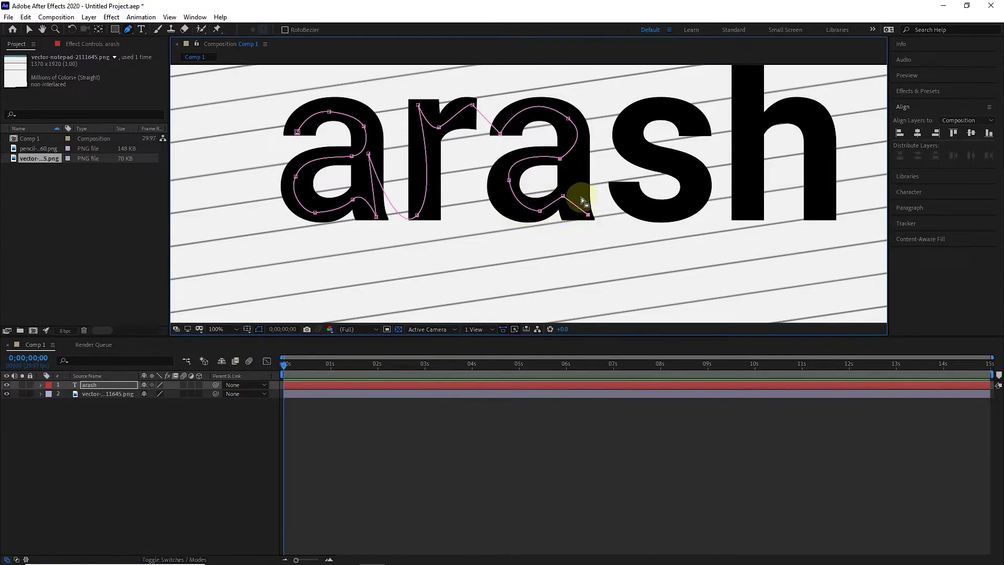
{"action": "key", "text": "ctrl+z"}
{"action": "left_click", "coordinate": [580, 214]}
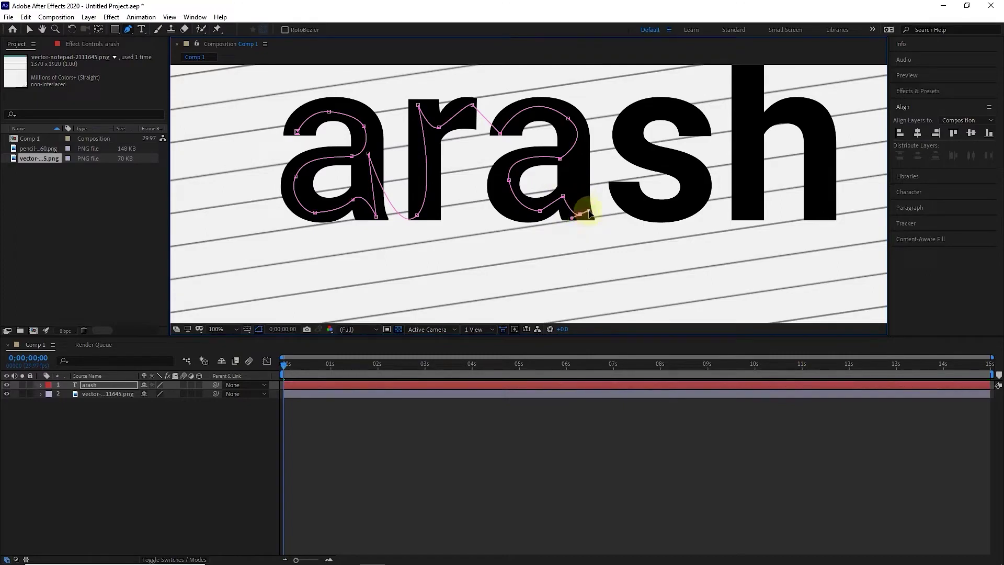
{"action": "left_click_drag", "start_coordinate": [575, 155], "coordinate": [582, 154]}
- Trace the fourth letter with the mask path, from its lower curve through the middle to its upper tip
{"action": "left_click", "coordinate": [622, 186]}
{"action": "left_click", "coordinate": [690, 193]}
{"action": "left_click_drag", "start_coordinate": [690, 193], "coordinate": [724, 151]}
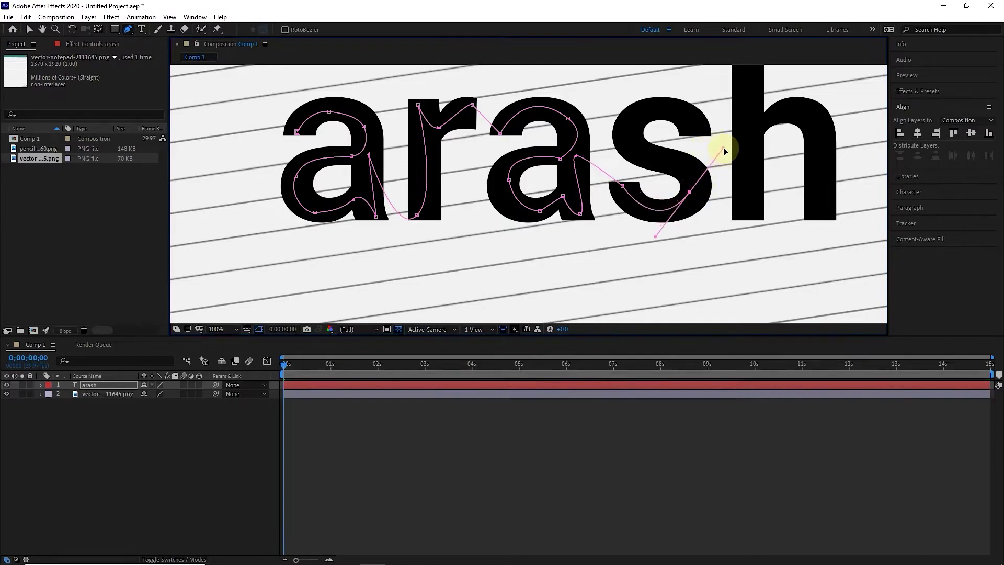
{"action": "left_click", "coordinate": [643, 154]}
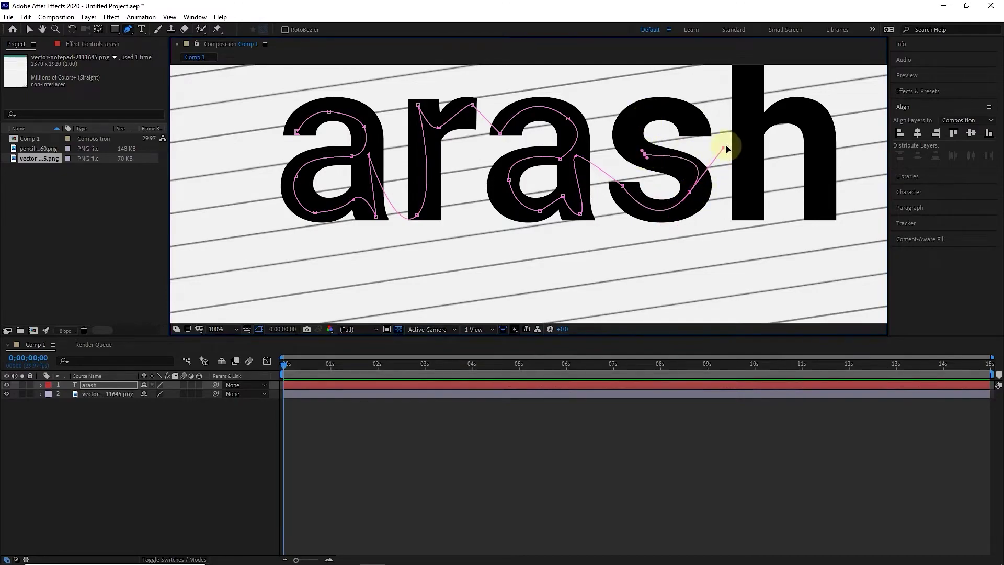
{"action": "left_click_drag", "start_coordinate": [656, 110], "coordinate": [583, 224]}
{"action": "left_click", "coordinate": [700, 128]}
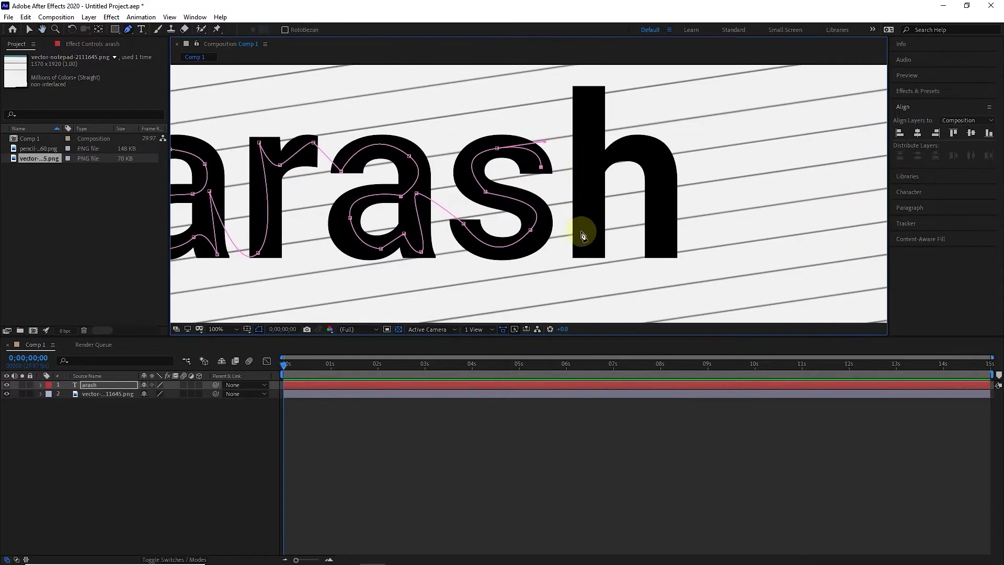
- Trace the last letter with the mask path, from the stem's foot up to its tip, over the arch and down to the other foot
{"action": "left_click", "coordinate": [587, 254]}
{"action": "left_click", "coordinate": [591, 256]}
{"action": "mouse_move", "coordinate": [597, 255]}
{"action": "left_mouse_down"}
{"action": "mouse_move", "coordinate": [599, 242]}
{"action": "mouse_move", "coordinate": [610, 251]}
{"action": "mouse_move", "coordinate": [588, 237]}
{"action": "mouse_move", "coordinate": [599, 237]}
{"action": "left_mouse_up"}
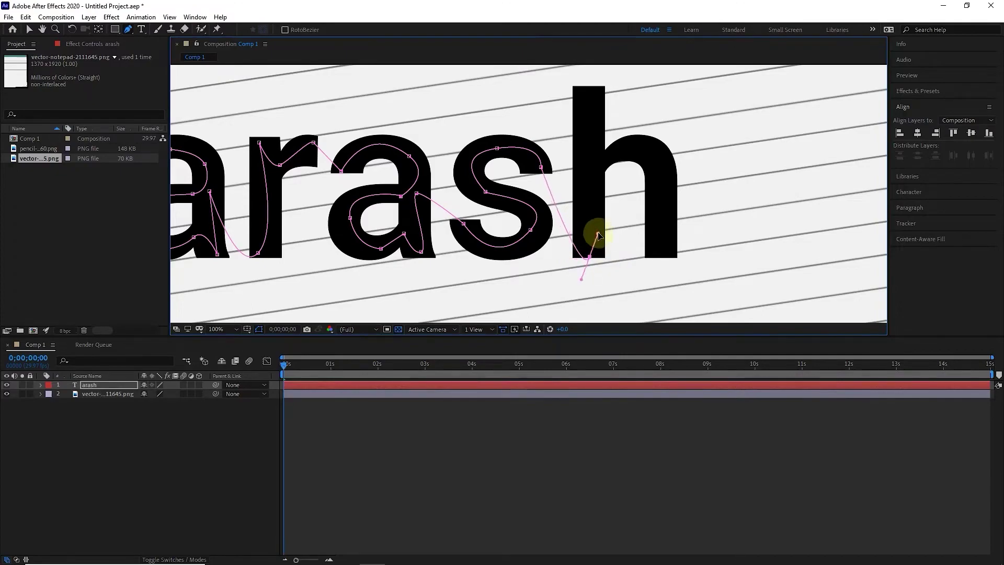
{"action": "left_click", "coordinate": [584, 91]}
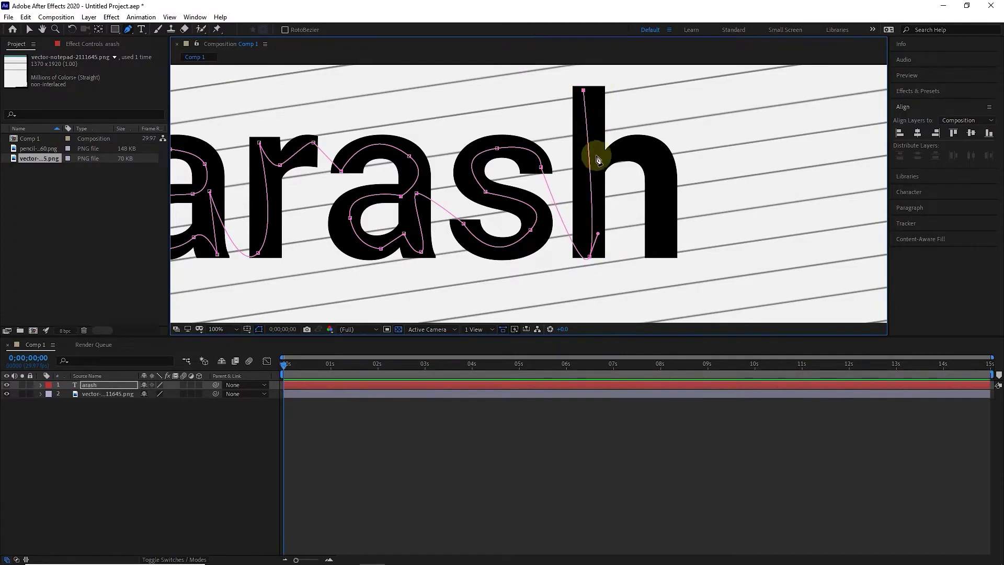
{"action": "left_click_drag", "start_coordinate": [602, 156], "coordinate": [618, 152]}
{"action": "left_click", "coordinate": [650, 137]}
{"action": "left_click", "coordinate": [658, 167]}
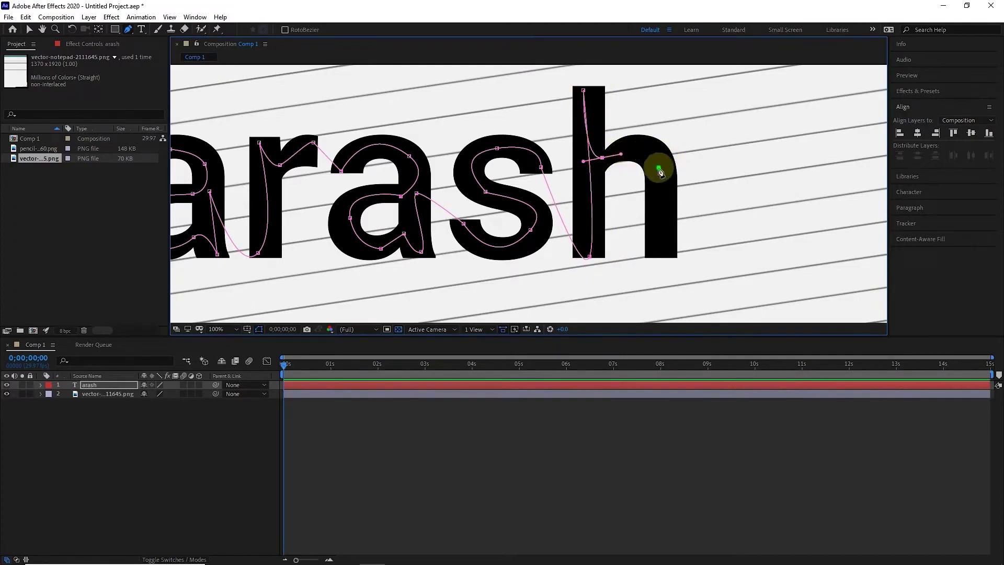
{"action": "left_click", "coordinate": [665, 197]}
{"action": "left_click", "coordinate": [660, 256]}
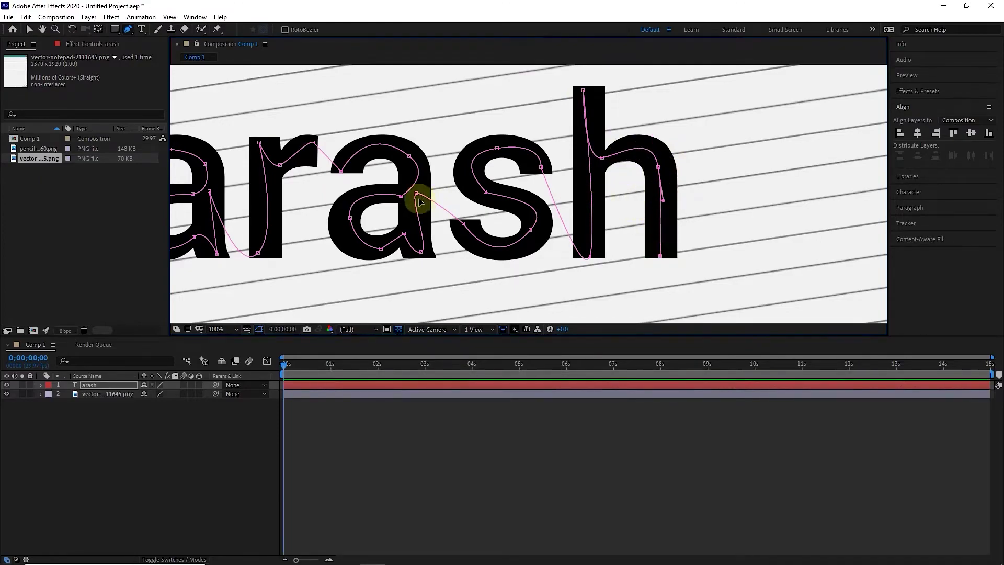
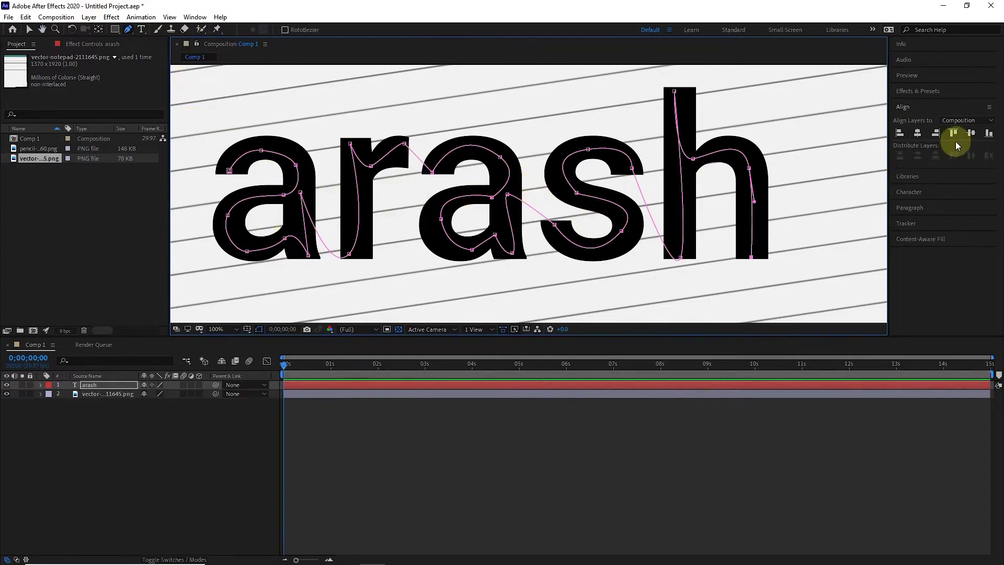
- Find the Stroke effect by searching for "stro" and apply it to the text layer
{"action": "left_click", "coordinate": [923, 92]}
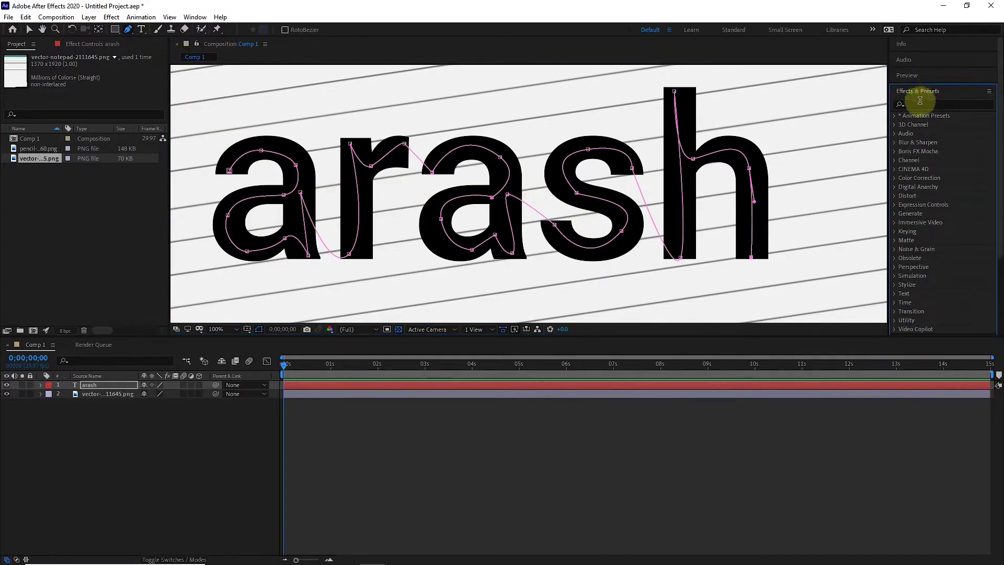
{"action": "left_click", "coordinate": [920, 102]}
{"action": "type", "text": "str"}
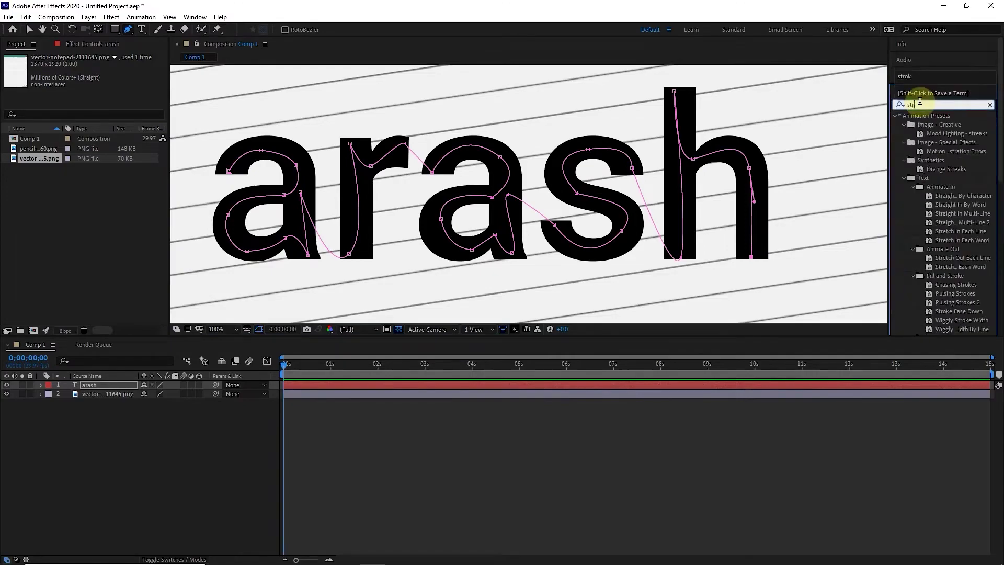
{"action": "type", "text": "o"}
{"action": "left_click", "coordinate": [925, 232]}
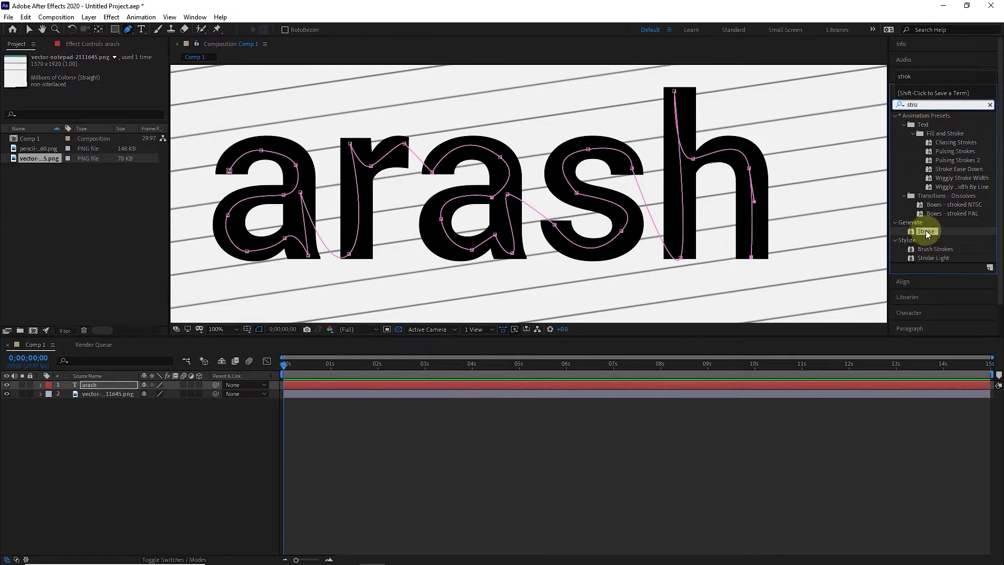
{"action": "mouse_move", "coordinate": [927, 234]}
{"action": "left_mouse_down"}
{"action": "mouse_move", "coordinate": [410, 319]}
{"action": "mouse_move", "coordinate": [108, 386]}
{"action": "left_mouse_up"}
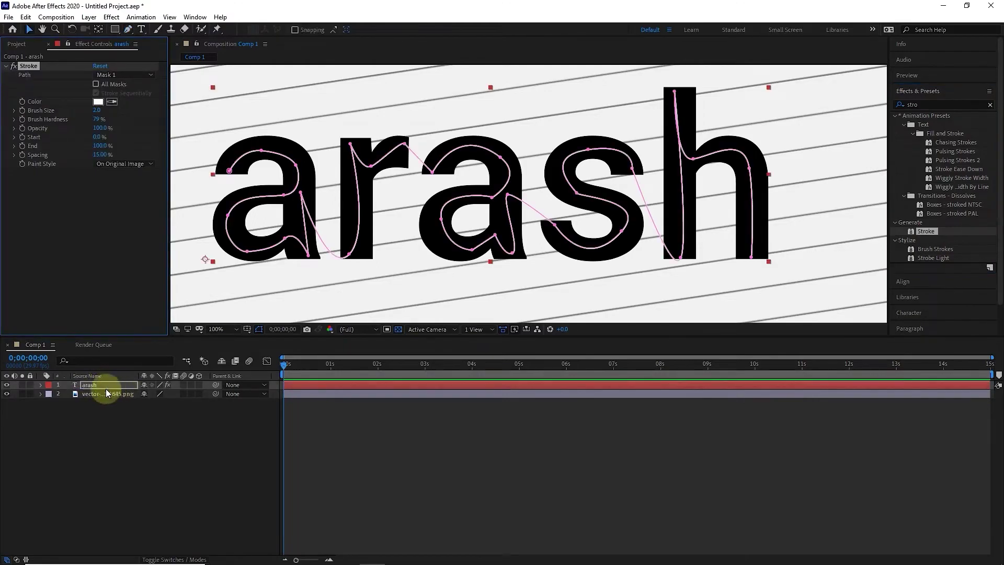
- Expand the text layer's Mask 1 properties and set the Stroke effect's Paint Style to Reveal Original Image
{"action": "left_click", "coordinate": [40, 385]}
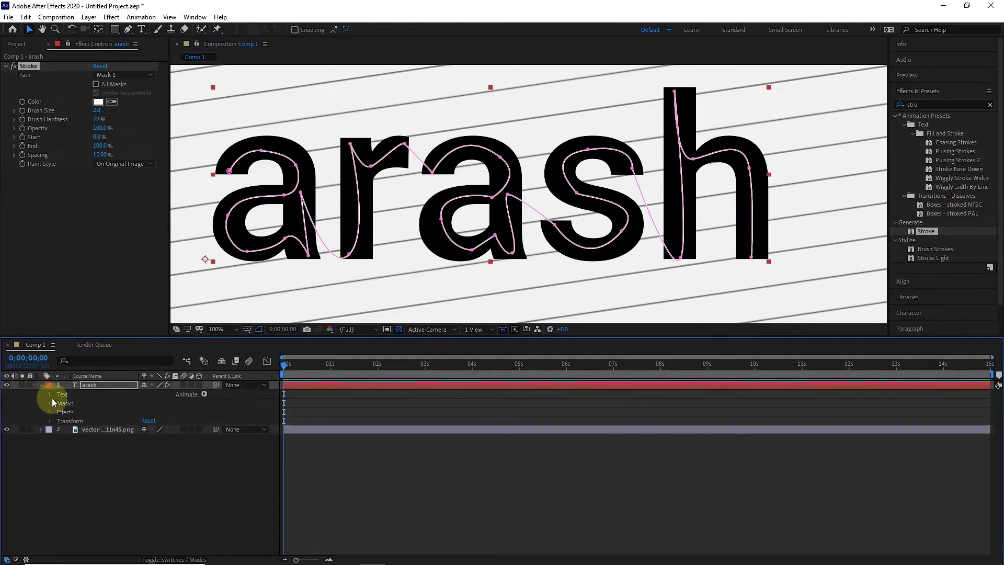
{"action": "left_click", "coordinate": [50, 403]}
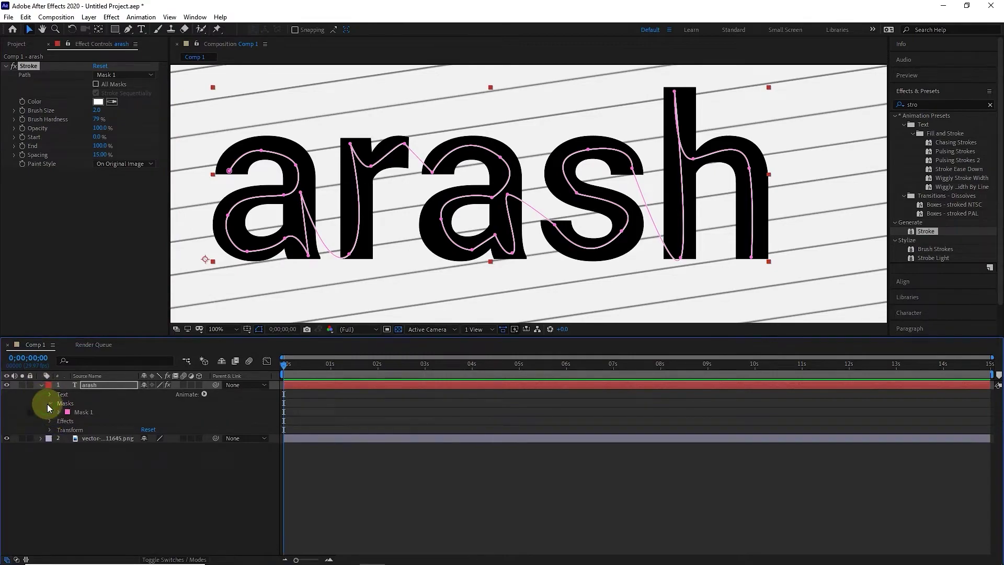
{"action": "left_click", "coordinate": [58, 412]}
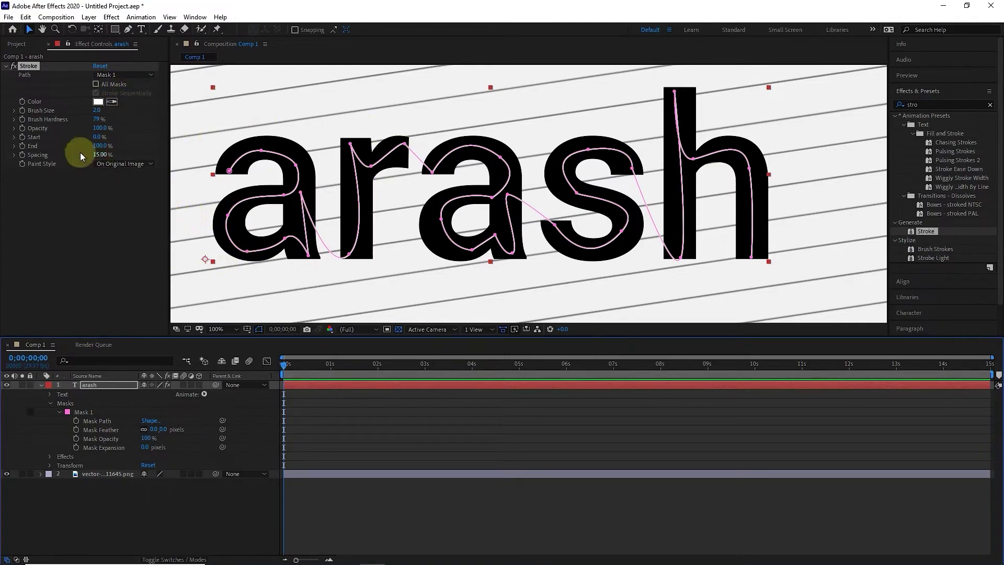
{"action": "left_click", "coordinate": [128, 163]}
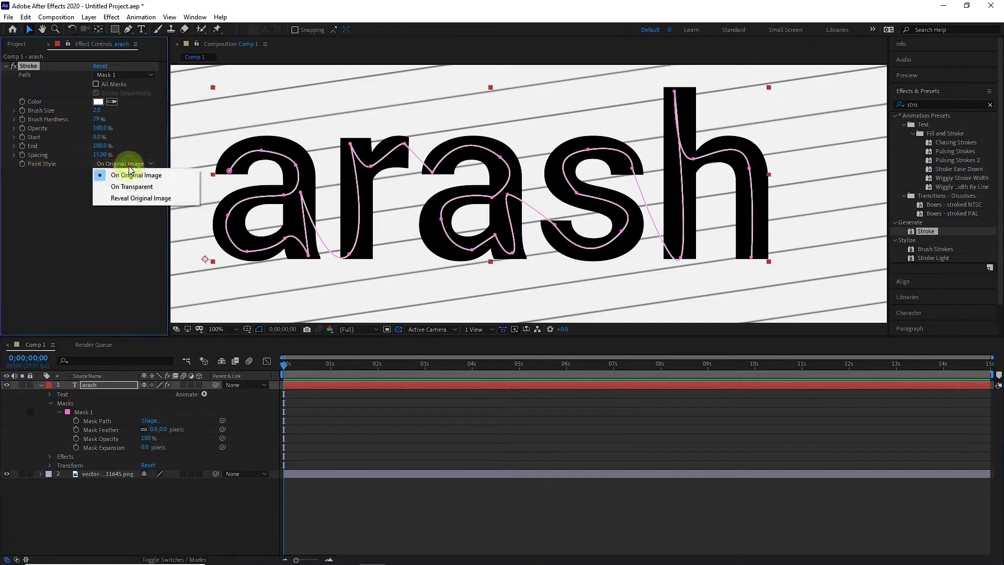
{"action": "left_click", "coordinate": [138, 199]}
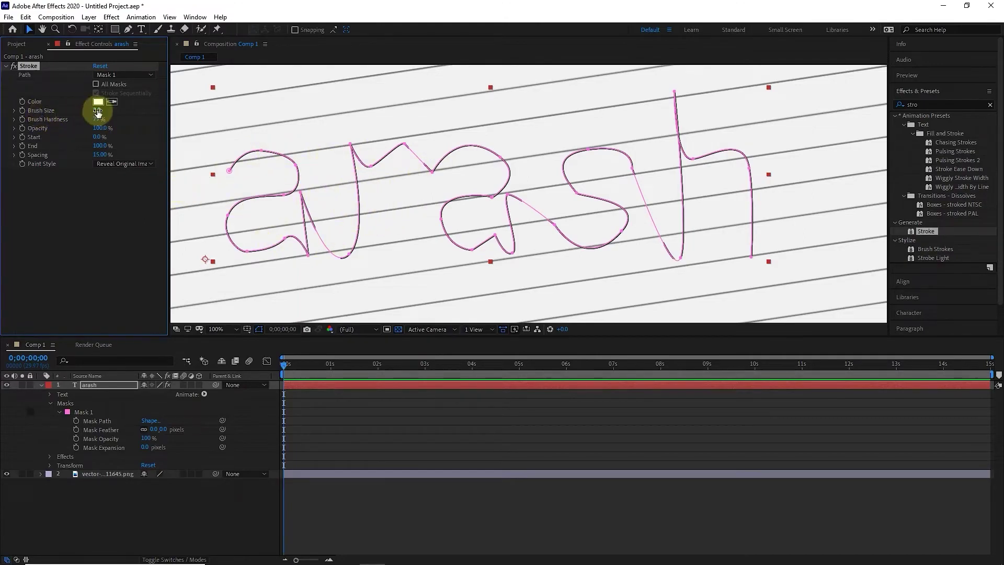
- Set the Stroke effect's Brush Size to 75.6 to cover the letters fully, and its Brush Hardness to 77%
{"action": "mouse_move", "coordinate": [96, 110]}
{"action": "left_mouse_down"}
{"action": "mouse_move", "coordinate": [180, 108]}
{"action": "mouse_move", "coordinate": [183, 116]}
{"action": "left_mouse_up"}
{"action": "left_click_drag", "start_coordinate": [99, 110], "coordinate": [264, 110]}
{"action": "left_click_drag", "start_coordinate": [347, 115], "coordinate": [349, 115]}
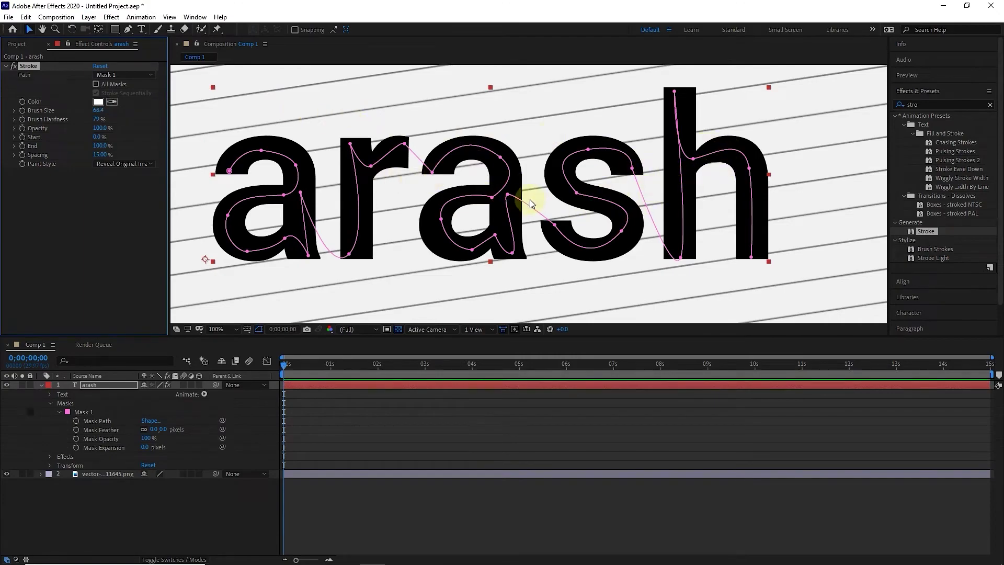
{"action": "left_click_drag", "start_coordinate": [99, 110], "coordinate": [8, 110]}
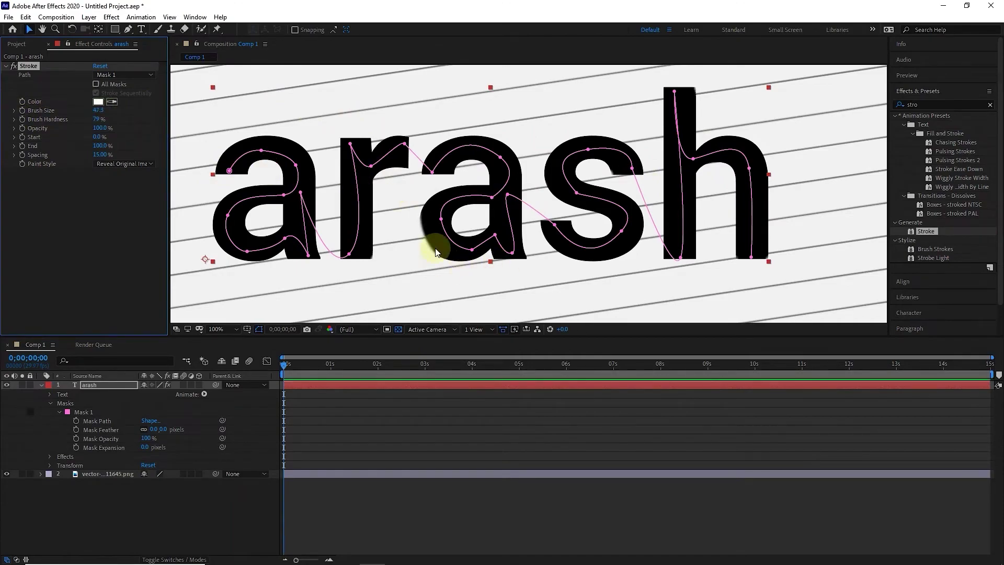
{"action": "left_click_drag", "start_coordinate": [98, 109], "coordinate": [259, 128]}
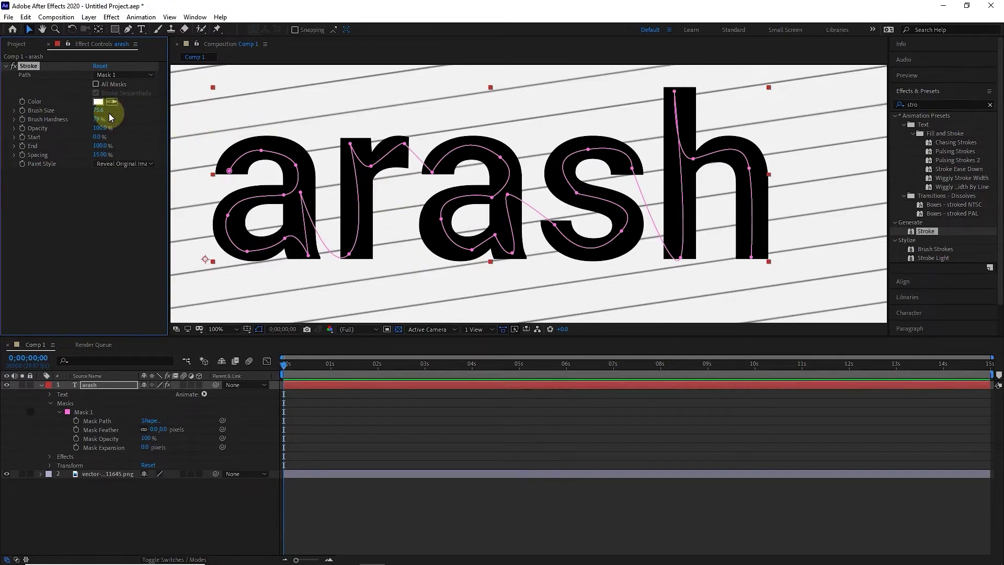
{"action": "mouse_move", "coordinate": [98, 119]}
{"action": "left_mouse_down"}
{"action": "mouse_move", "coordinate": [127, 117]}
{"action": "mouse_move", "coordinate": [98, 123]}
{"action": "left_mouse_up"}
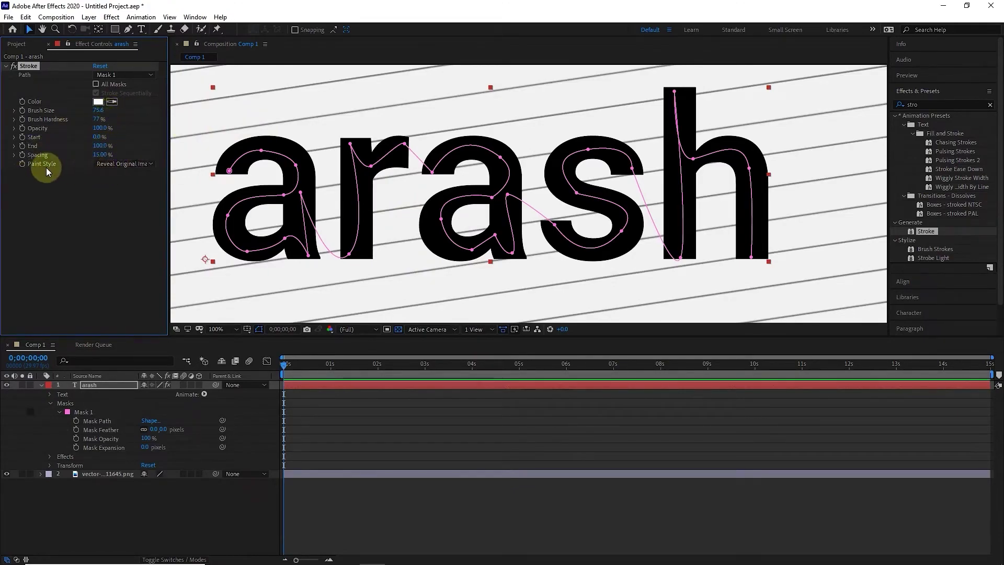
- Set the Stroke effect's End value to 0% and start keyframing it at the beginning of the composition
{"action": "key", "text": "ctrl+5"}
{"action": "left_click", "coordinate": [14, 147]}
{"action": "mouse_move", "coordinate": [74, 166]}
{"action": "left_mouse_down"}
{"action": "mouse_move", "coordinate": [116, 163]}
{"action": "mouse_move", "coordinate": [22, 170]}
{"action": "left_mouse_up"}
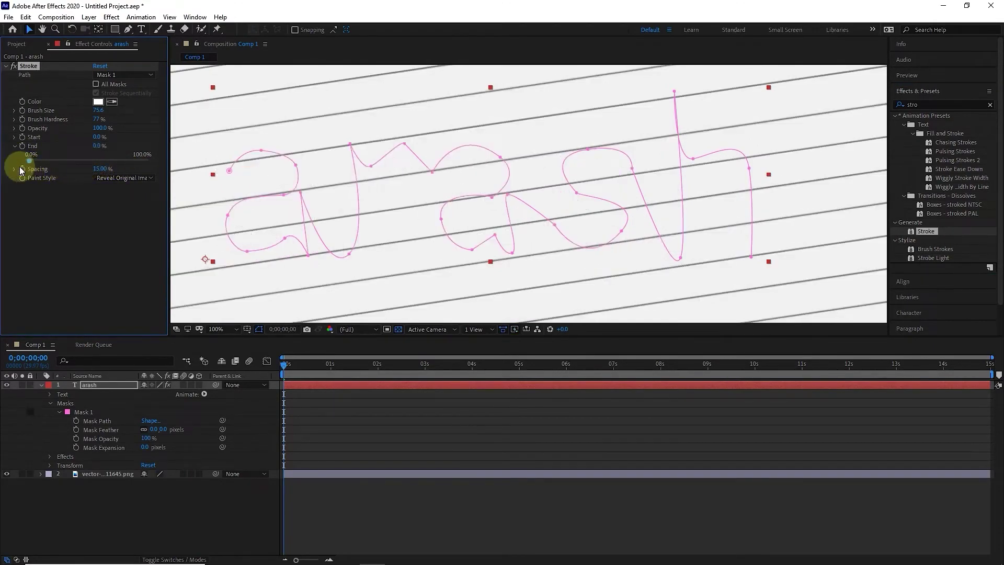
{"action": "left_click", "coordinate": [22, 145]}
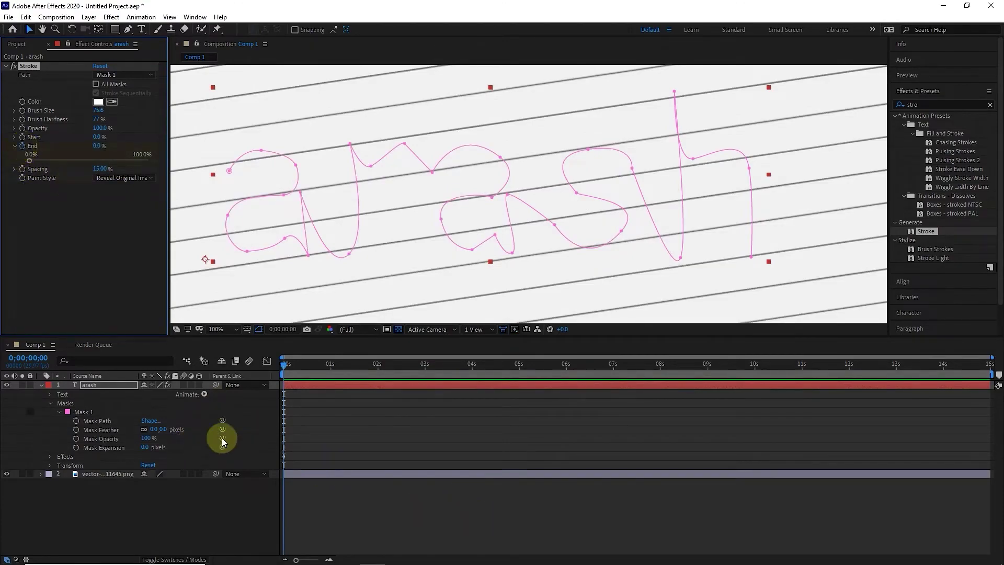
- Show the text layer's keyframed properties and add an End keyframe of 100% at 2 seconds
{"action": "left_click", "coordinate": [96, 385]}
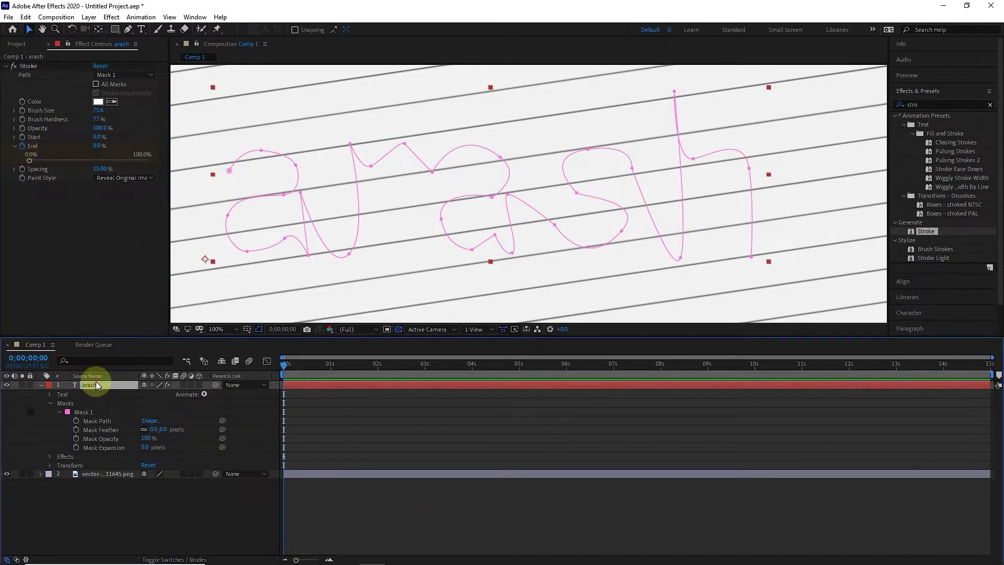
{"action": "key", "text": "u"}
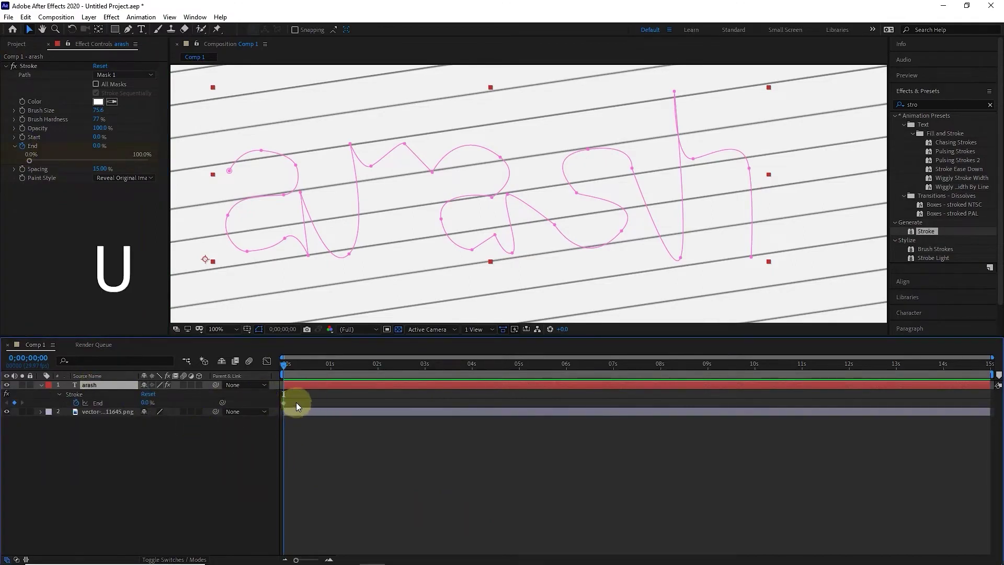
{"action": "left_click", "coordinate": [376, 369]}
{"action": "left_click_drag", "start_coordinate": [379, 370], "coordinate": [378, 371]}
{"action": "left_click_drag", "start_coordinate": [30, 160], "coordinate": [164, 162]}
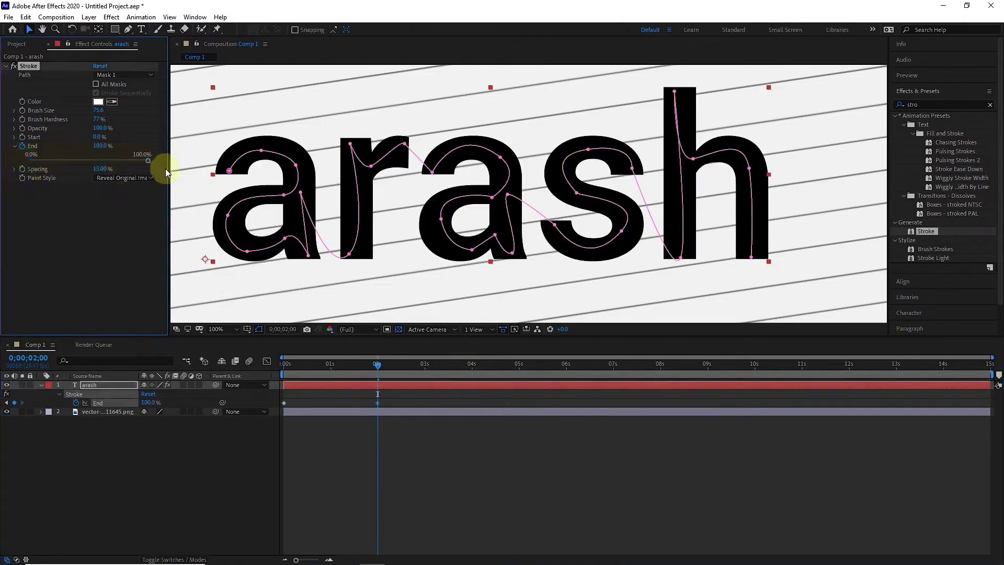
- Play the writing animation from the start to check it, and return to the first frame
{"action": "left_click_drag", "start_coordinate": [377, 364], "coordinate": [234, 372]}
{"action": "left_click", "coordinate": [937, 77]}
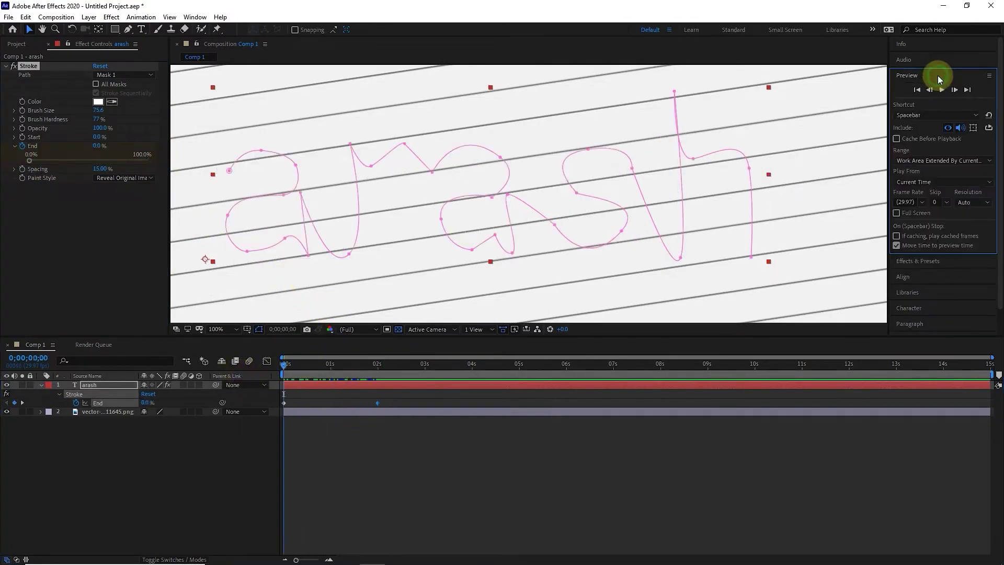
{"action": "left_click", "coordinate": [941, 90]}
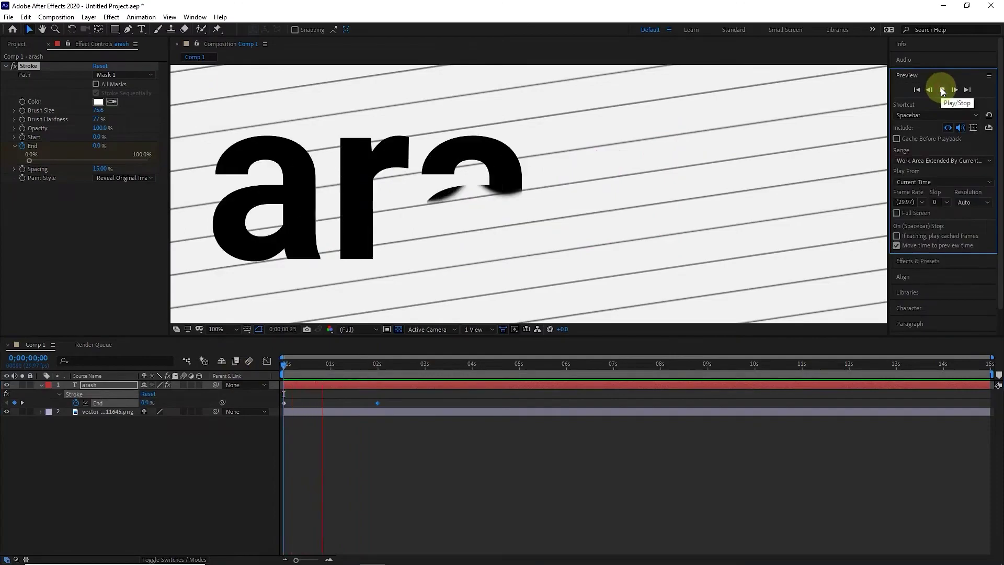
{"action": "left_click", "coordinate": [942, 90]}
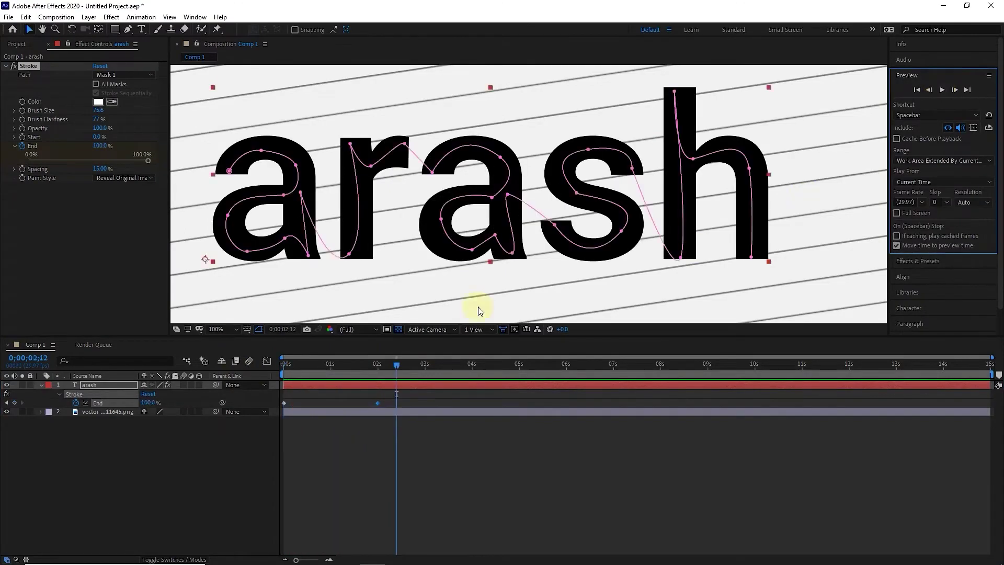
{"action": "left_click_drag", "start_coordinate": [342, 369], "coordinate": [259, 372]}
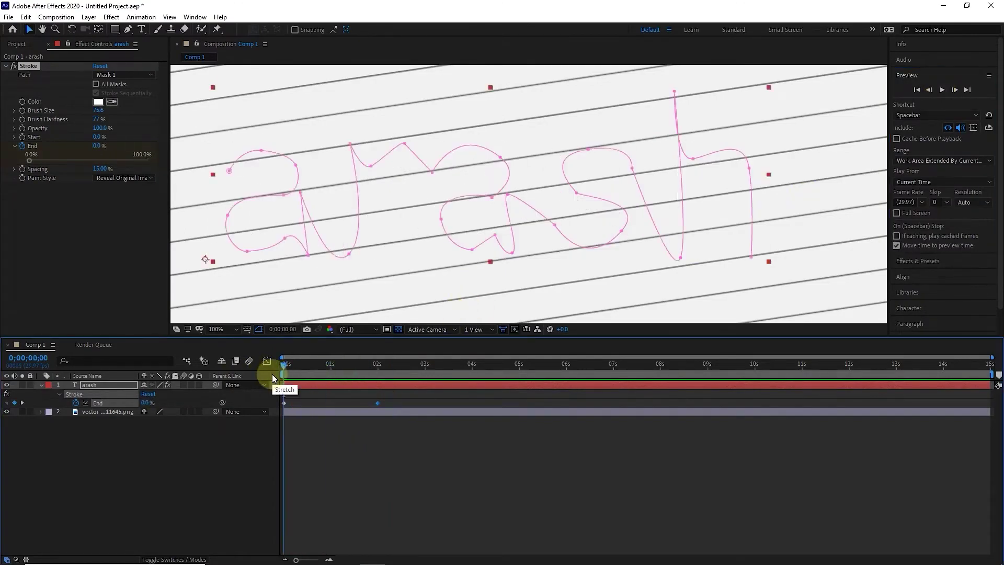
- Move to 2 seconds and add the pencil image from the project files as a layer above the text
{"action": "left_click", "coordinate": [15, 46]}
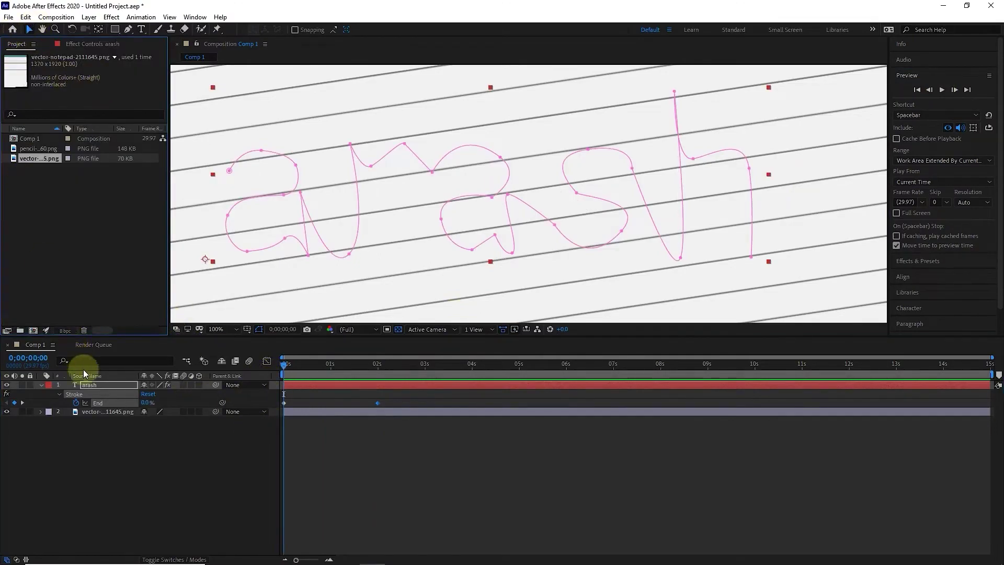
{"action": "left_click_drag", "start_coordinate": [366, 365], "coordinate": [383, 365]}
{"action": "mouse_move", "coordinate": [38, 149]}
{"action": "left_mouse_down"}
{"action": "mouse_move", "coordinate": [106, 362]}
{"action": "mouse_move", "coordinate": [101, 386]}
{"action": "left_mouse_up"}
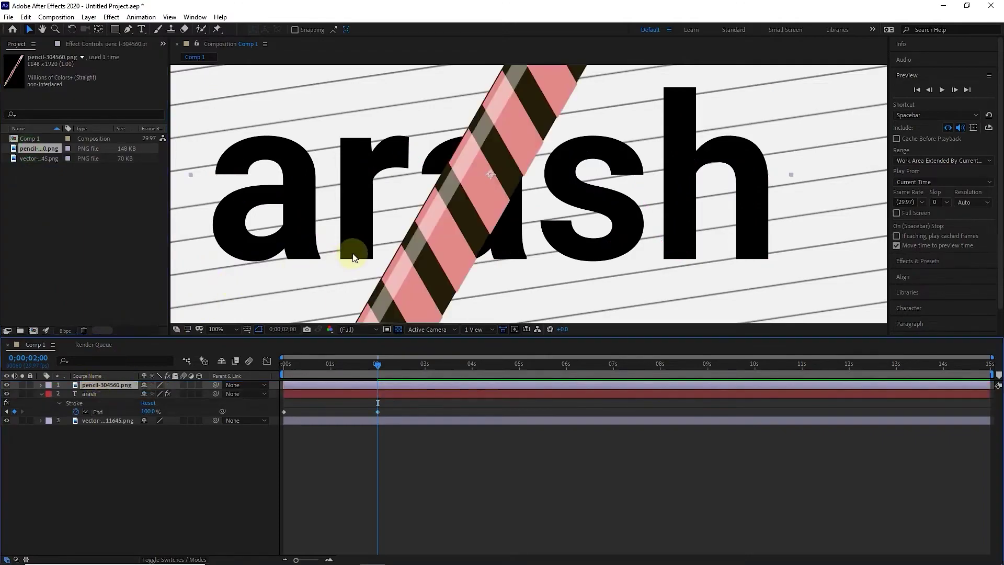
- Scale the pencil image down to a fraction of its size and place it over the last letters of the text
{"action": "key", "text": "comma"}
{"action": "key", "text": "comma"}
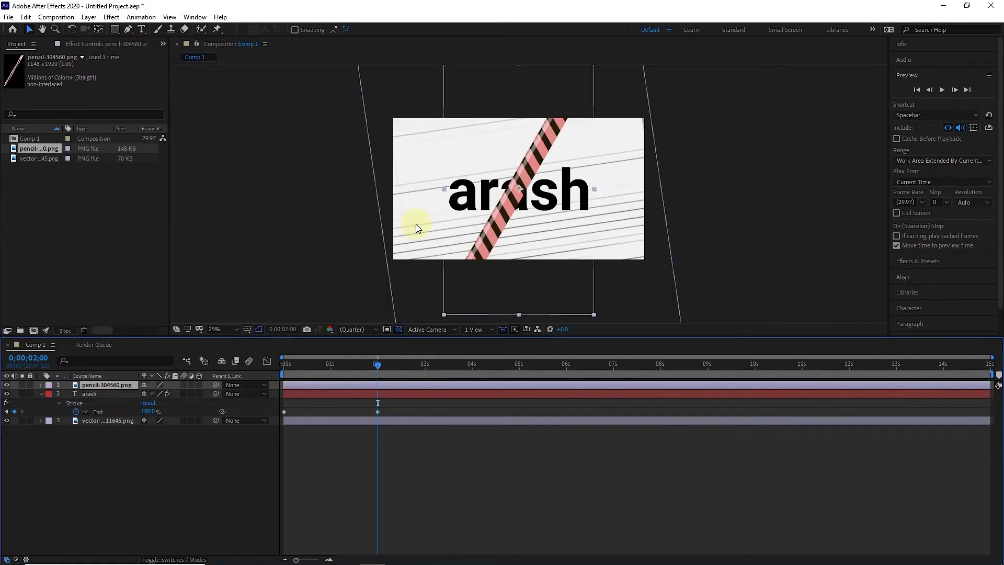
{"action": "left_click_drag", "start_coordinate": [598, 319], "coordinate": [556, 233]}
{"action": "left_click_drag", "start_coordinate": [516, 195], "coordinate": [567, 157]}
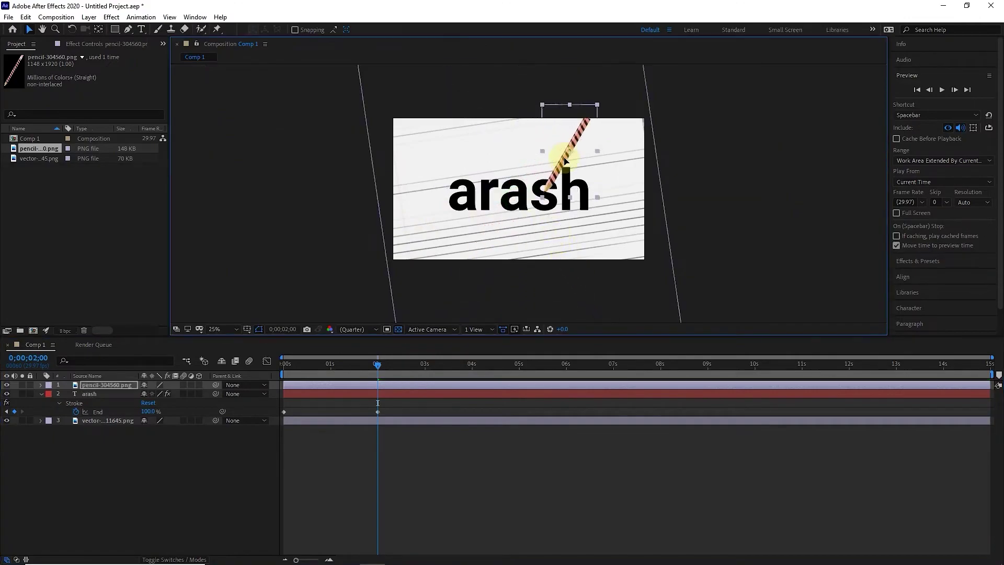
{"action": "left_click_drag", "start_coordinate": [600, 105], "coordinate": [604, 96]}
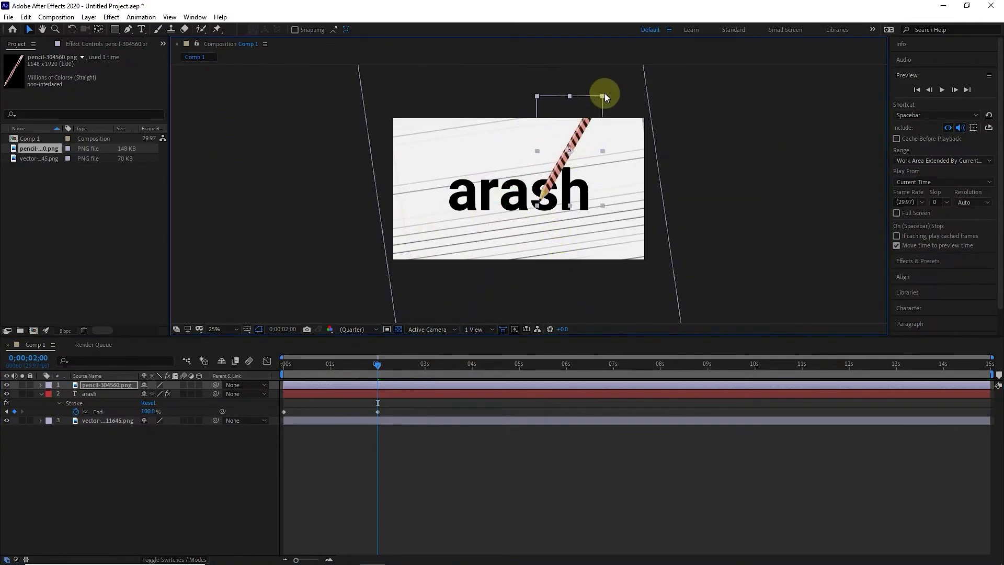
{"action": "mouse_move", "coordinate": [554, 188]}
{"action": "left_mouse_down"}
{"action": "mouse_move", "coordinate": [578, 200]}
{"action": "mouse_move", "coordinate": [554, 204]}
{"action": "left_mouse_up"}
- Rotate the pencil clockwise to a flatter writing angle, with its tip resting on the third letter
{"action": "left_click", "coordinate": [72, 29]}
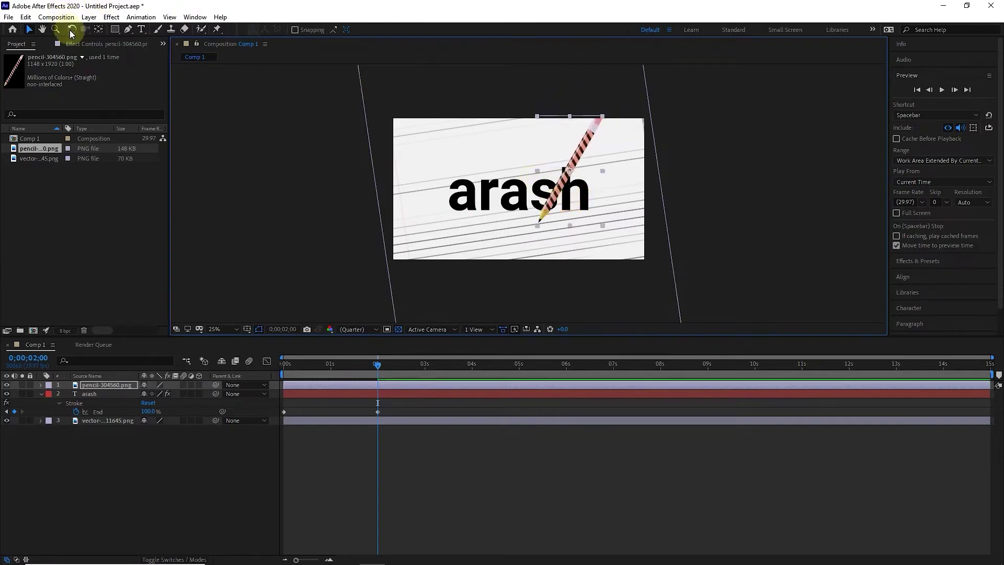
{"action": "mouse_move", "coordinate": [584, 151]}
{"action": "left_mouse_down"}
{"action": "mouse_move", "coordinate": [586, 181]}
{"action": "mouse_move", "coordinate": [587, 141]}
{"action": "left_mouse_up"}
{"action": "left_click", "coordinate": [30, 29]}
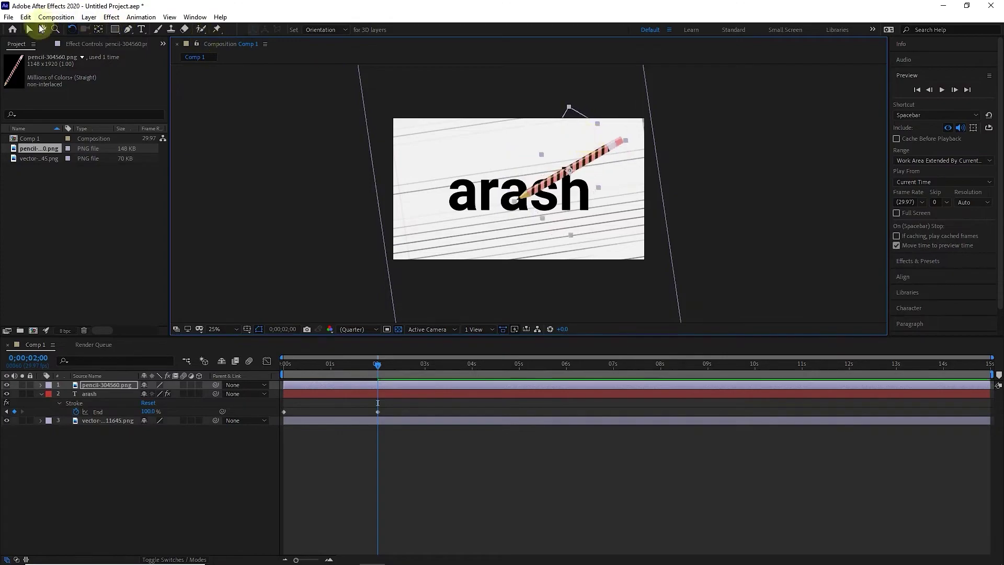
{"action": "scroll", "coordinate": [531, 183], "scroll_direction": "up", "scroll_amount": 1}
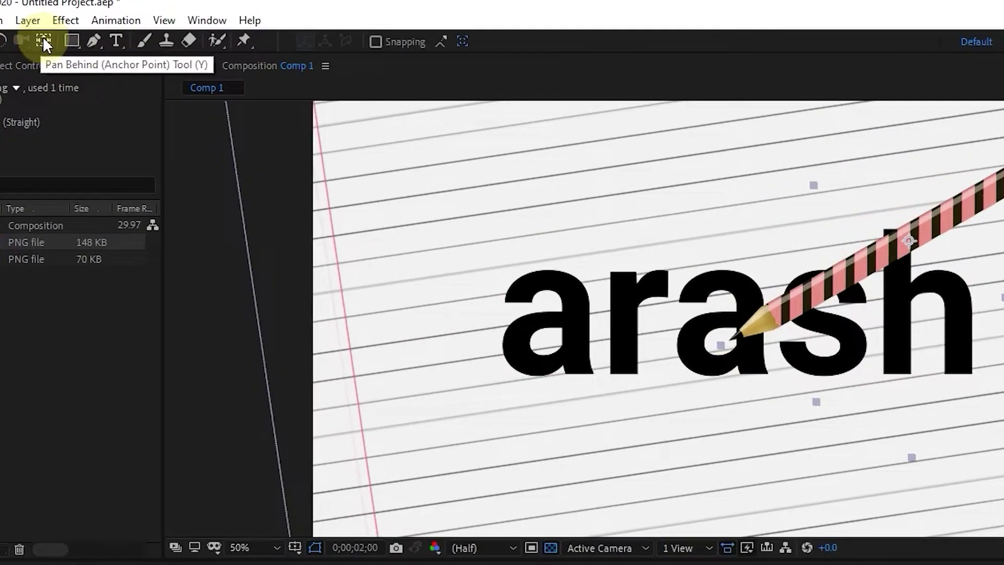
- Try to move the pencil's anchor point from its middle to its tip
{"action": "left_click", "coordinate": [44, 42]}
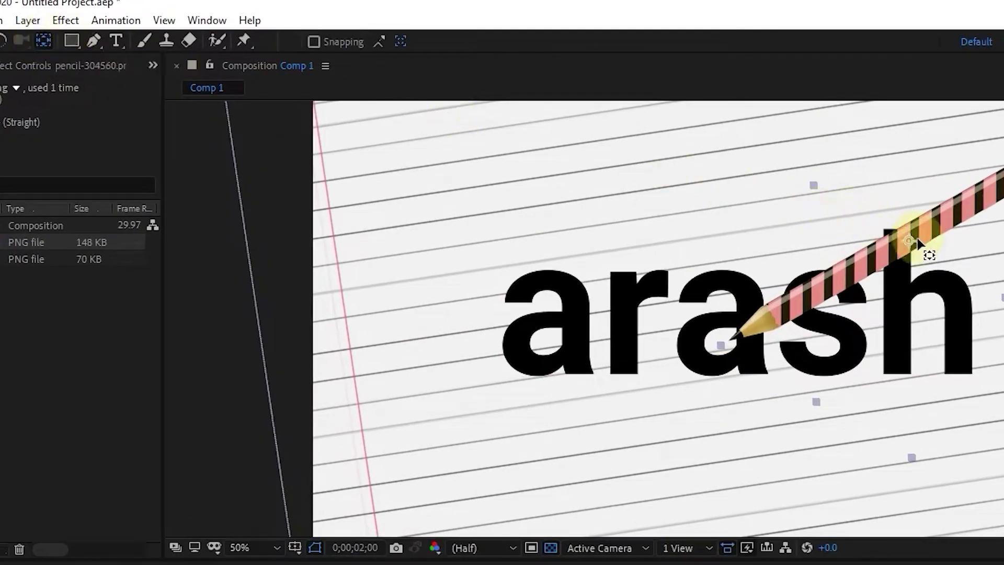
{"action": "left_click_drag", "start_coordinate": [913, 244], "coordinate": [732, 343]}
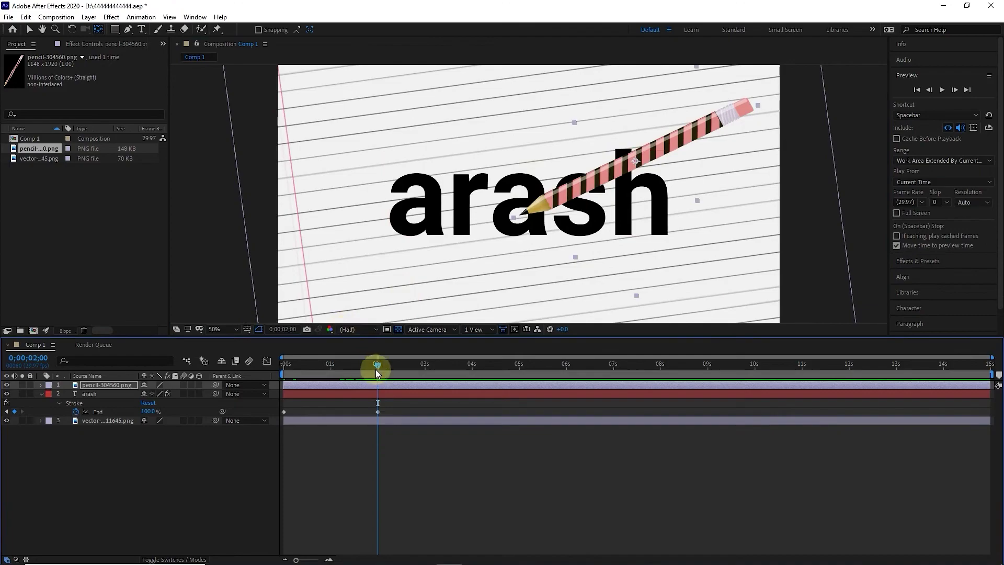
- Go to the first frame and copy the Mask Path of Mask 1 on the text layer
{"action": "left_click_drag", "start_coordinate": [378, 367], "coordinate": [283, 369]}
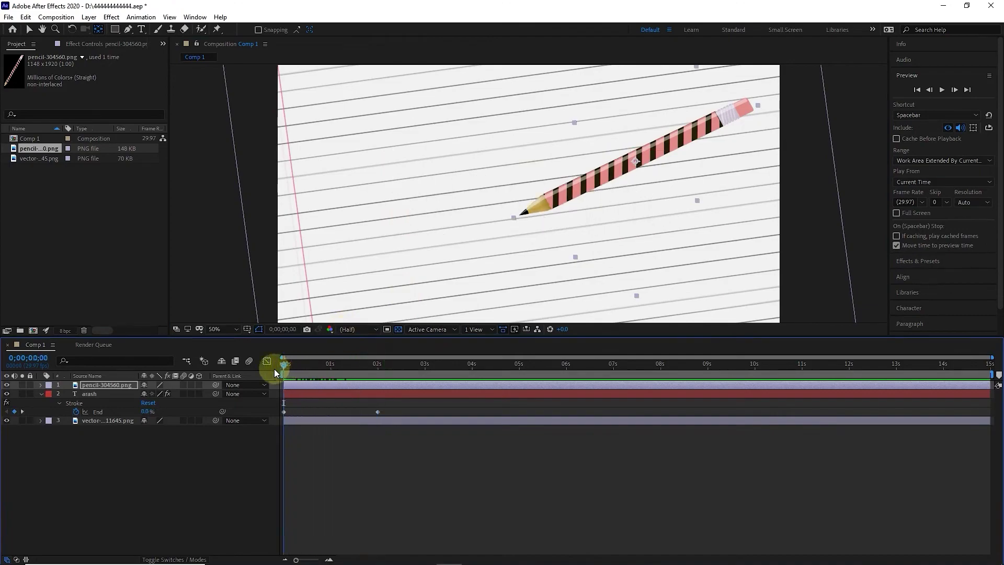
{"action": "left_click", "coordinate": [39, 393]}
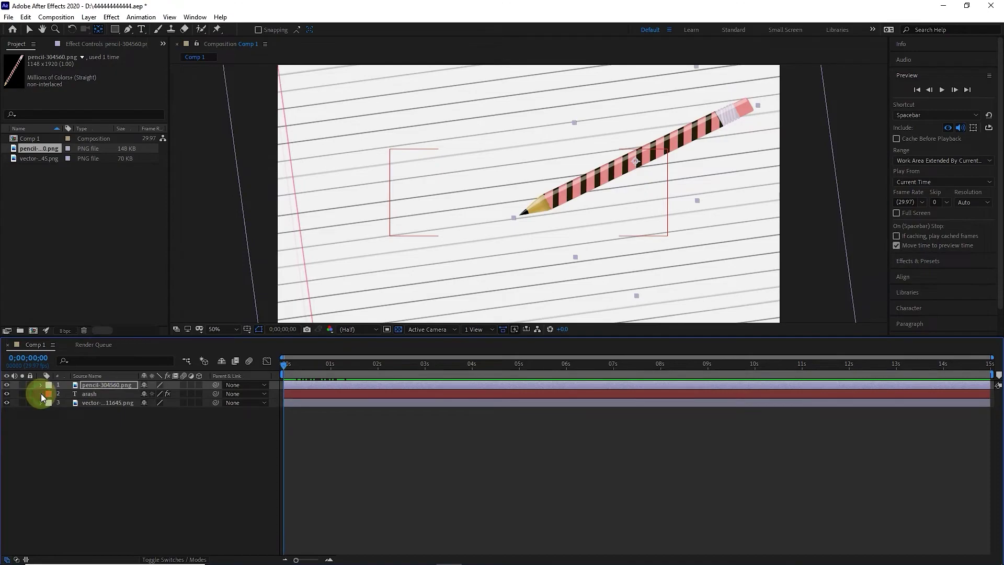
{"action": "left_click", "coordinate": [41, 393]}
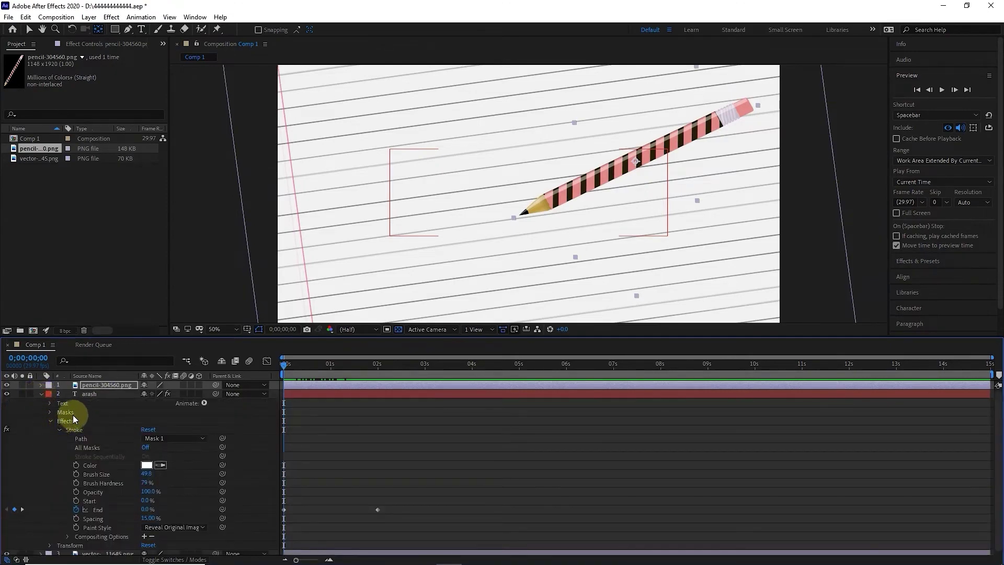
{"action": "left_click", "coordinate": [73, 414]}
{"action": "left_click", "coordinate": [51, 413]}
{"action": "left_click", "coordinate": [59, 422]}
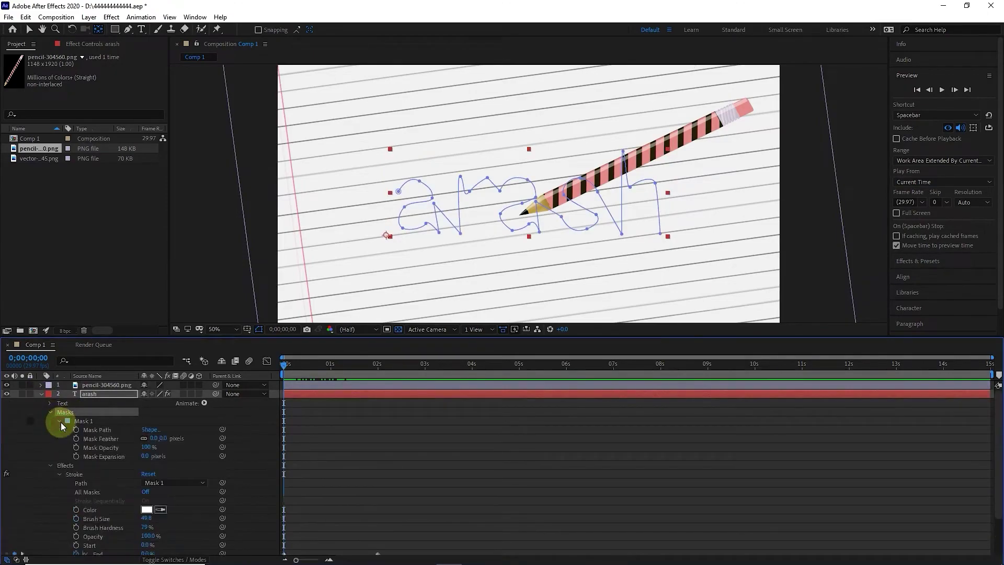
{"action": "left_click", "coordinate": [98, 431]}
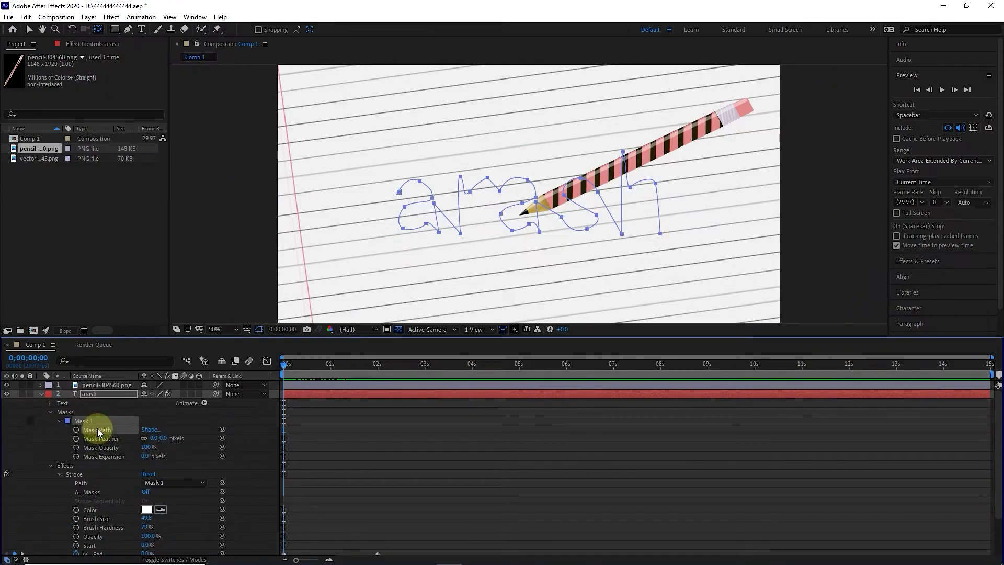
{"action": "key", "text": "ctrl+c"}
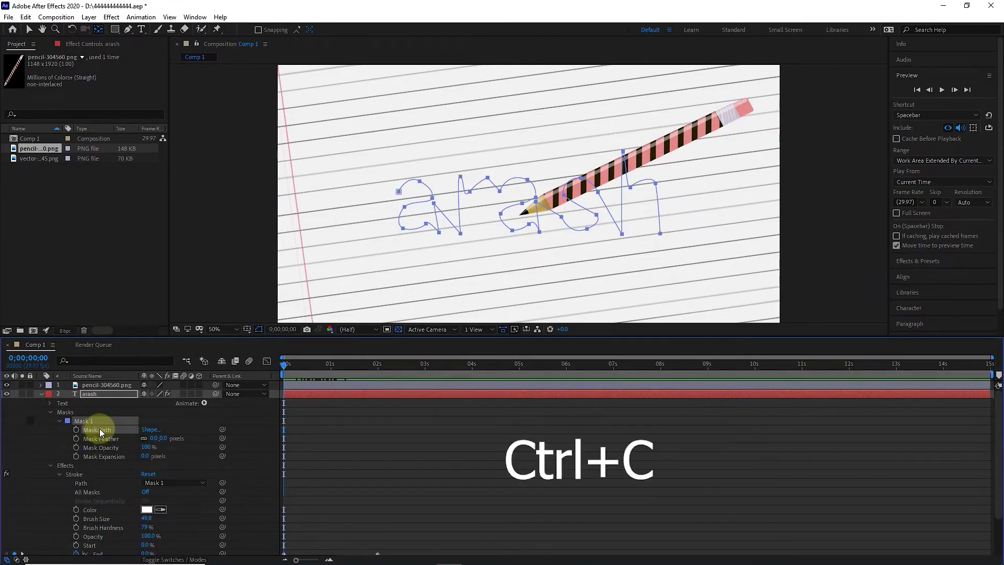
- Enable Position keyframing on the pencil layer at the first frame and paste the copied mask path into it
{"action": "left_click", "coordinate": [108, 385]}
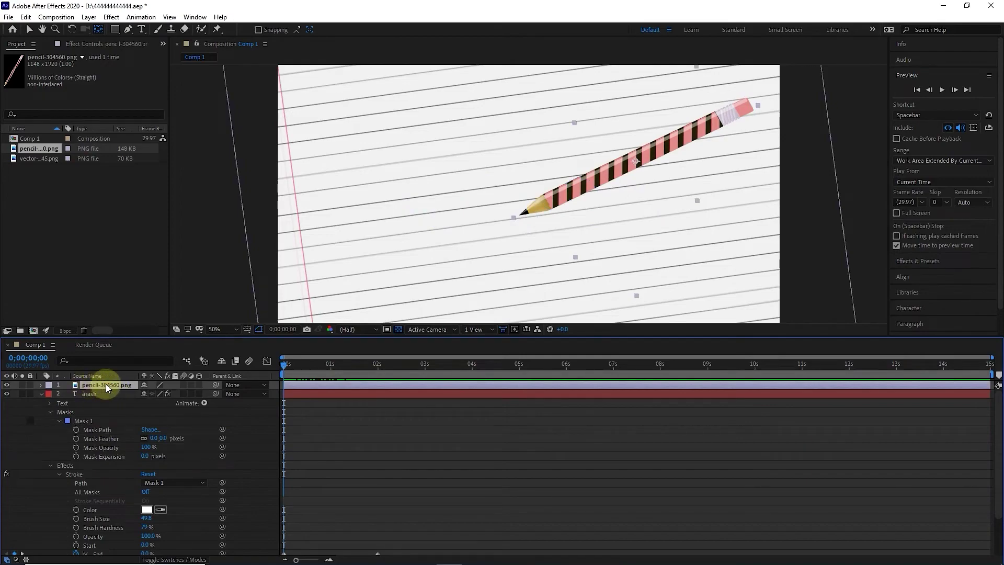
{"action": "key", "text": "p"}
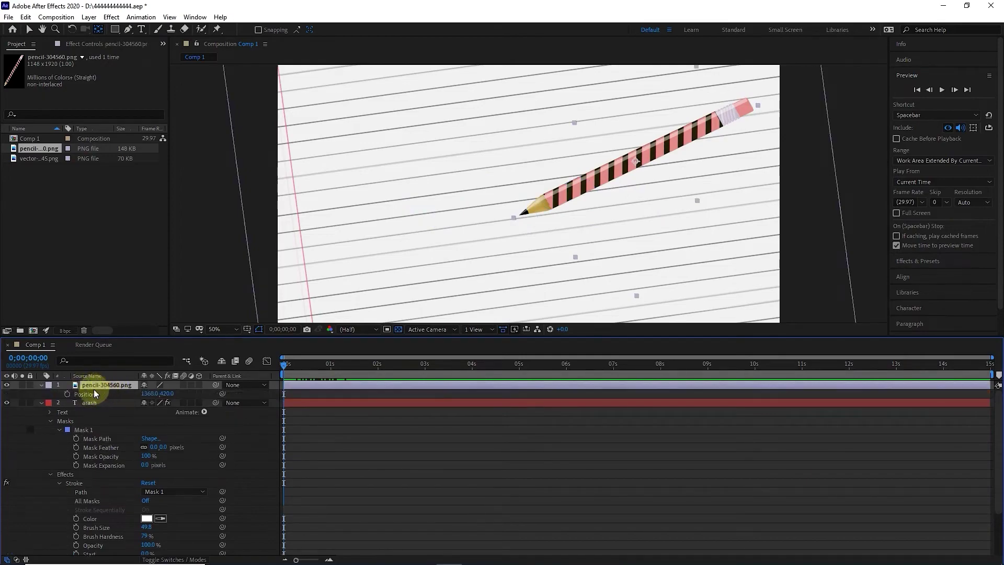
{"action": "left_click", "coordinate": [67, 393]}
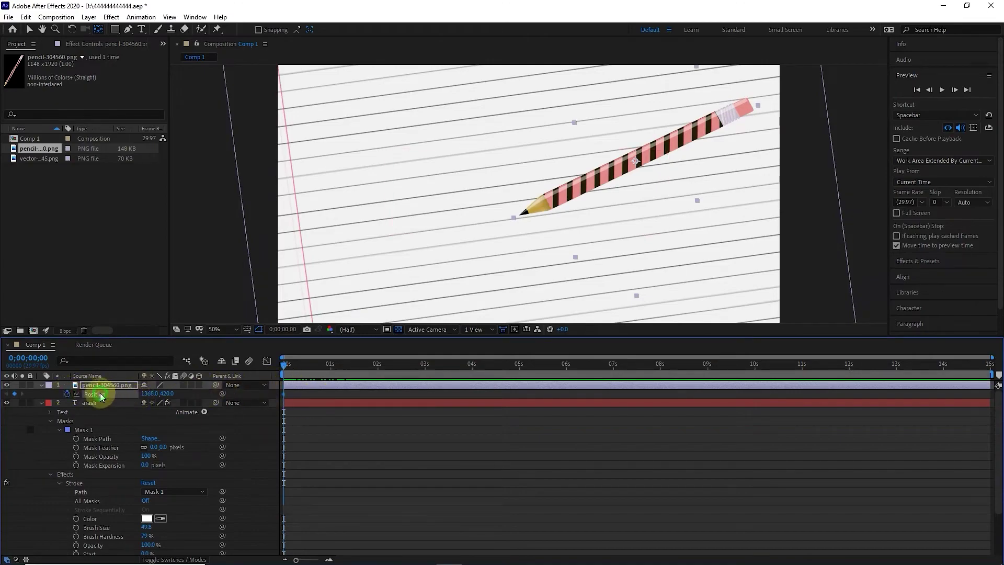
{"action": "key", "text": "ctrl+v"}
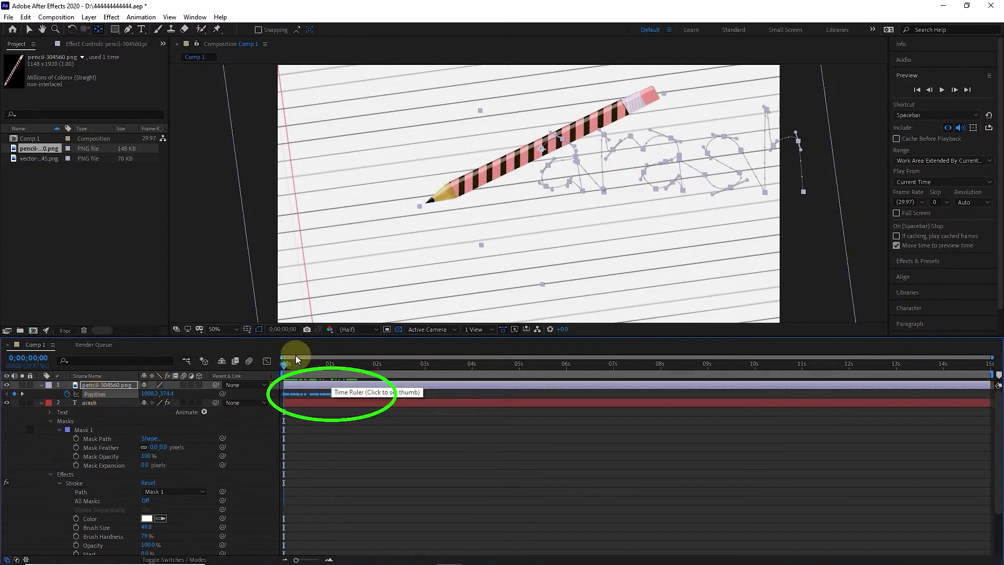
- At frame 1, shift the pencil's whole motion path so its tip meets the revealed stroke of the first letter
{"action": "mouse_move", "coordinate": [285, 362]}
{"action": "left_mouse_down"}
{"action": "mouse_move", "coordinate": [327, 368]}
{"action": "mouse_move", "coordinate": [274, 365]}
{"action": "mouse_move", "coordinate": [286, 365]}
{"action": "left_mouse_up"}
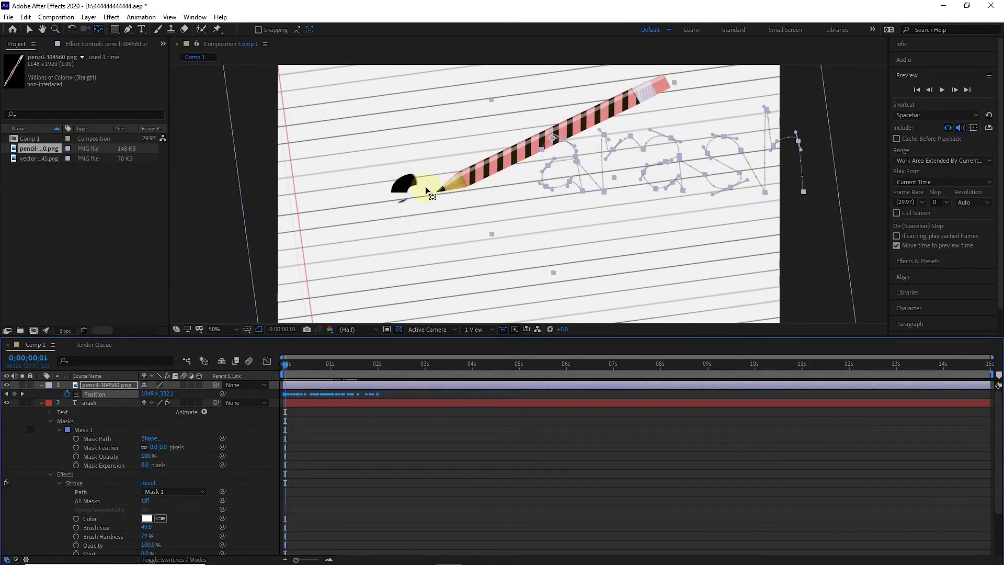
{"action": "key", "text": "period"}
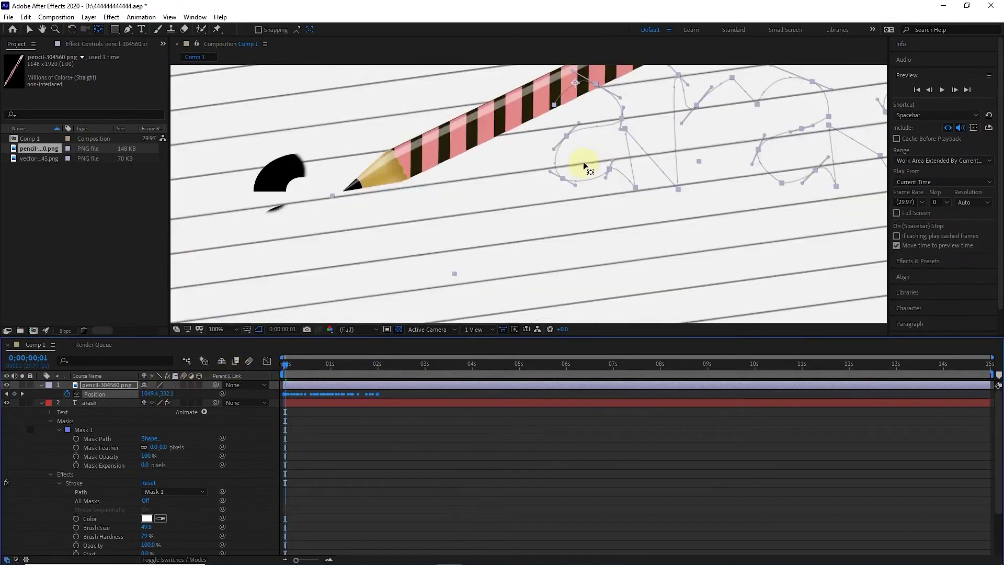
{"action": "left_click", "coordinate": [28, 32]}
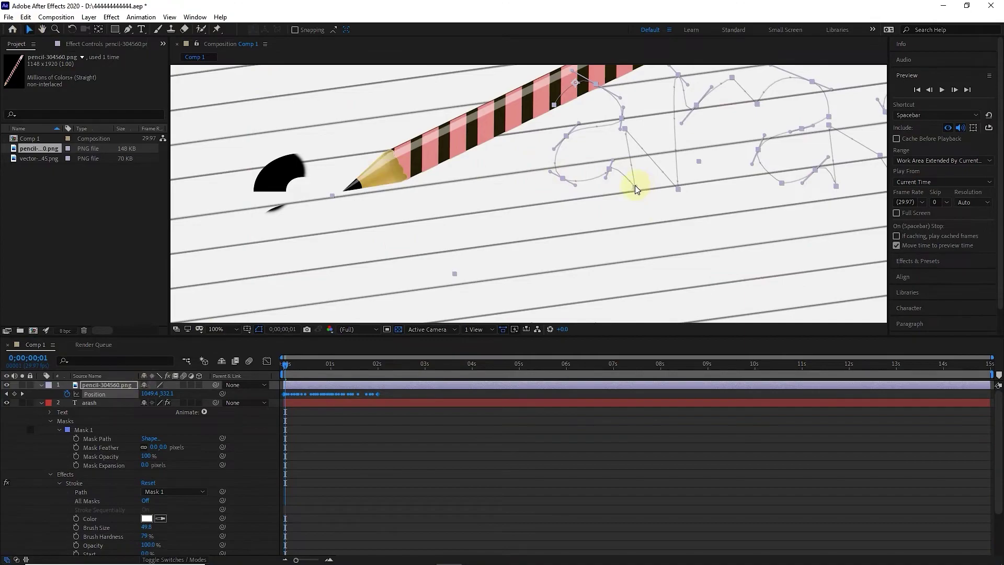
{"action": "left_click_drag", "start_coordinate": [635, 185], "coordinate": [594, 158]}
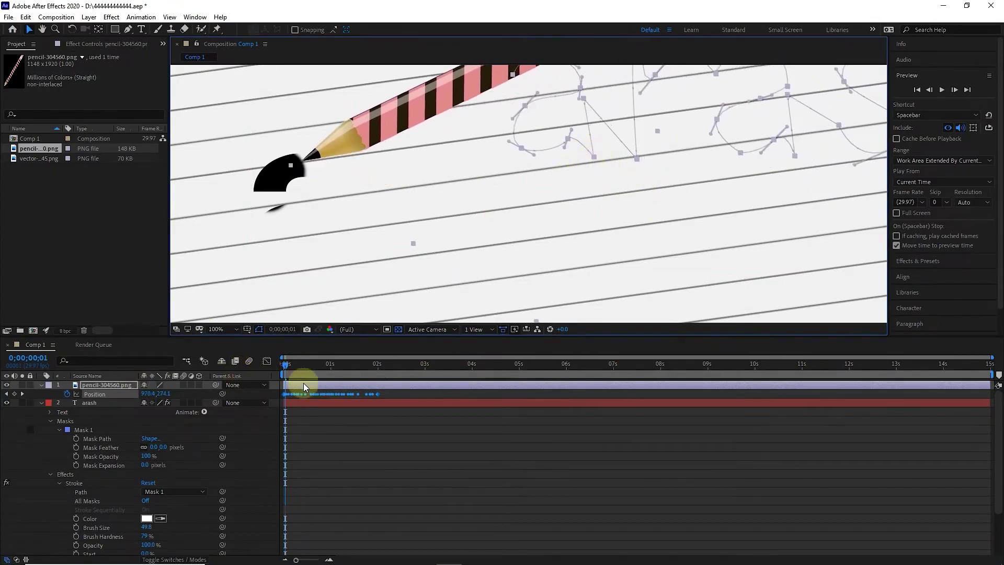
- Fit the composition in the viewer, play the pencil writing animation twice from the start, and return to the first frame
{"action": "left_click", "coordinate": [283, 363]}
{"action": "left_click", "coordinate": [233, 329]}
{"action": "left_click", "coordinate": [225, 538]}
{"action": "left_click", "coordinate": [944, 89]}
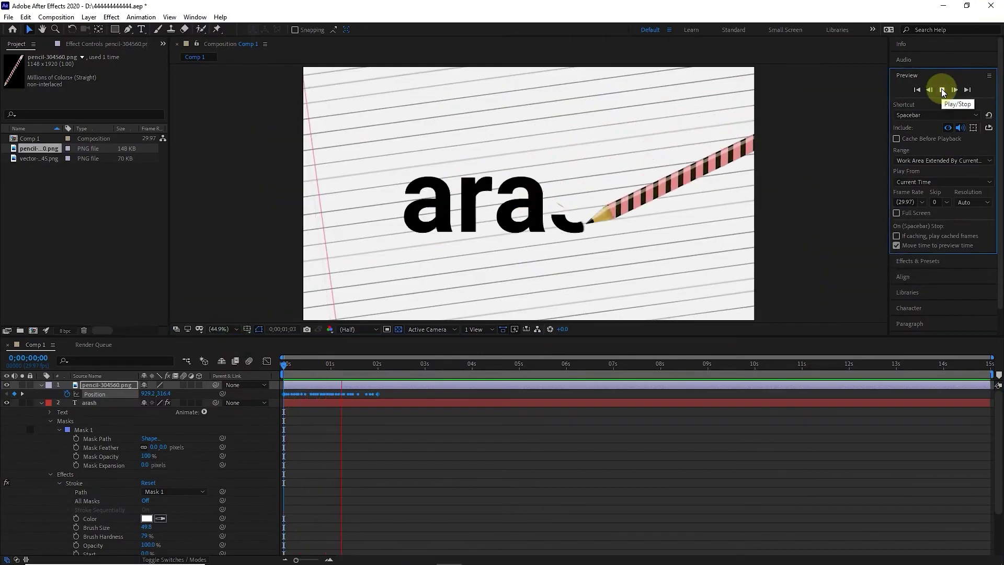
{"action": "left_click", "coordinate": [942, 90]}
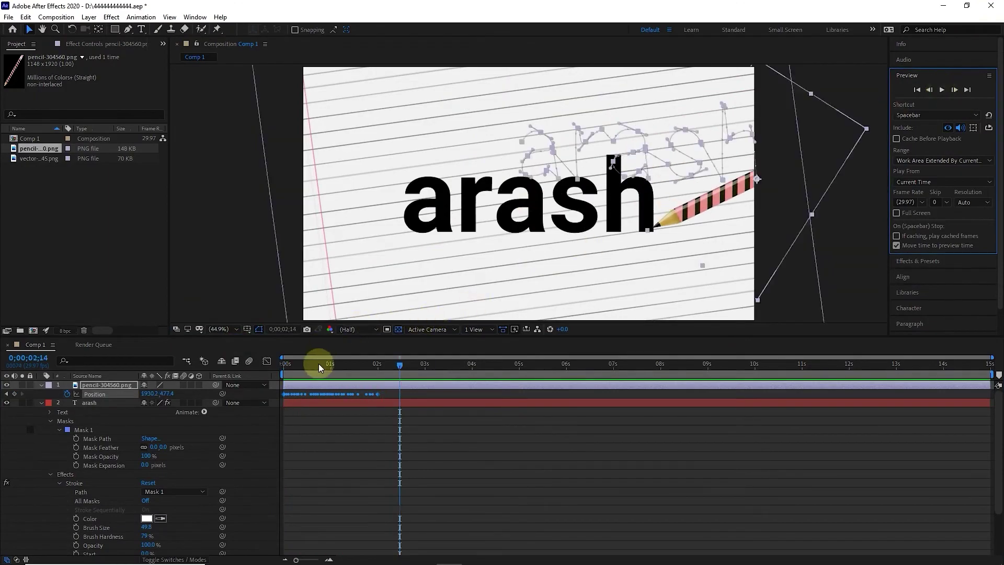
{"action": "left_click_drag", "start_coordinate": [319, 363], "coordinate": [271, 369]}
{"action": "left_click", "coordinate": [943, 90]}
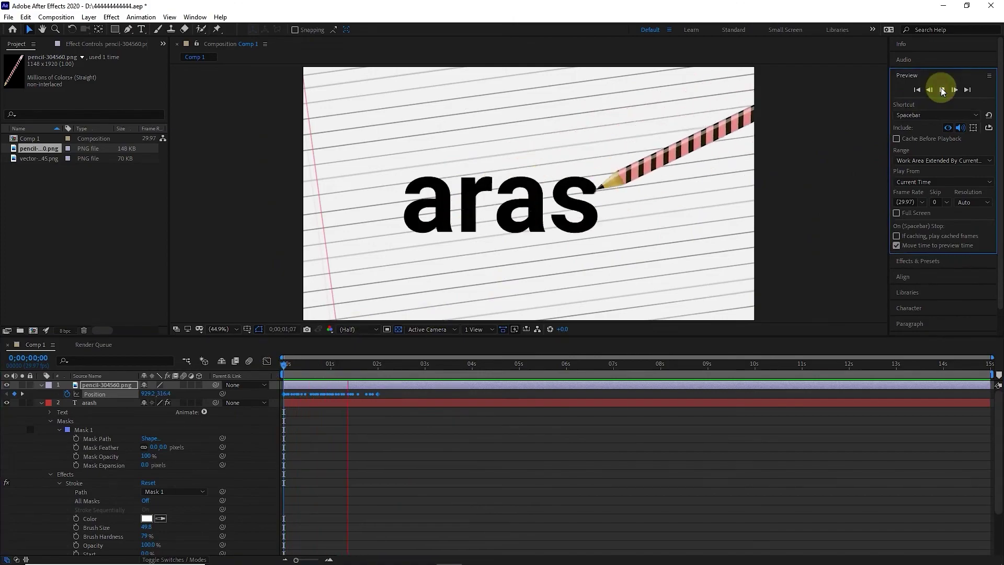
{"action": "left_click", "coordinate": [942, 90]}
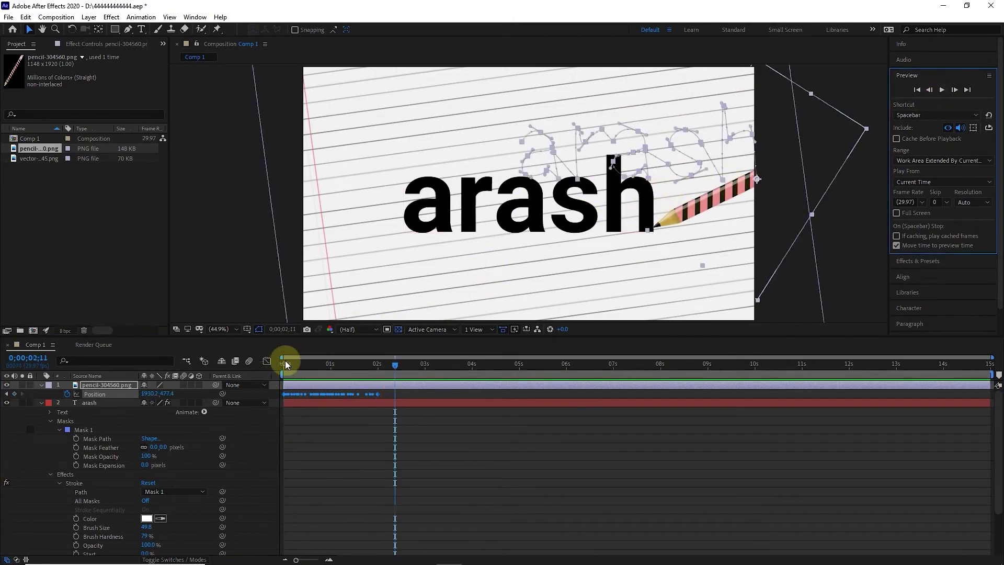
{"action": "left_click_drag", "start_coordinate": [394, 364], "coordinate": [287, 362]}
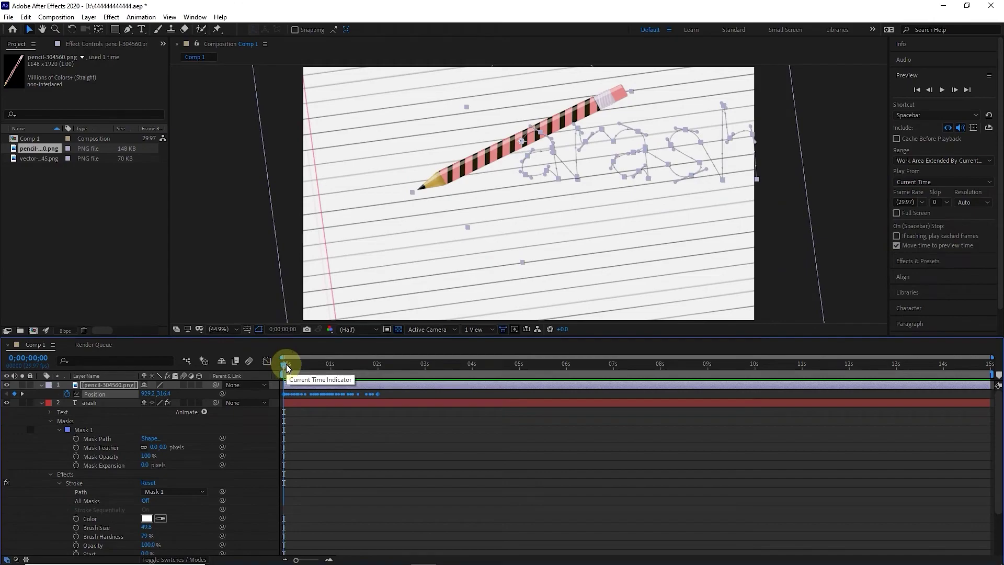
- Collapse the text layer's properties and set its blending mode to Multiply
{"action": "left_click", "coordinate": [41, 401]}
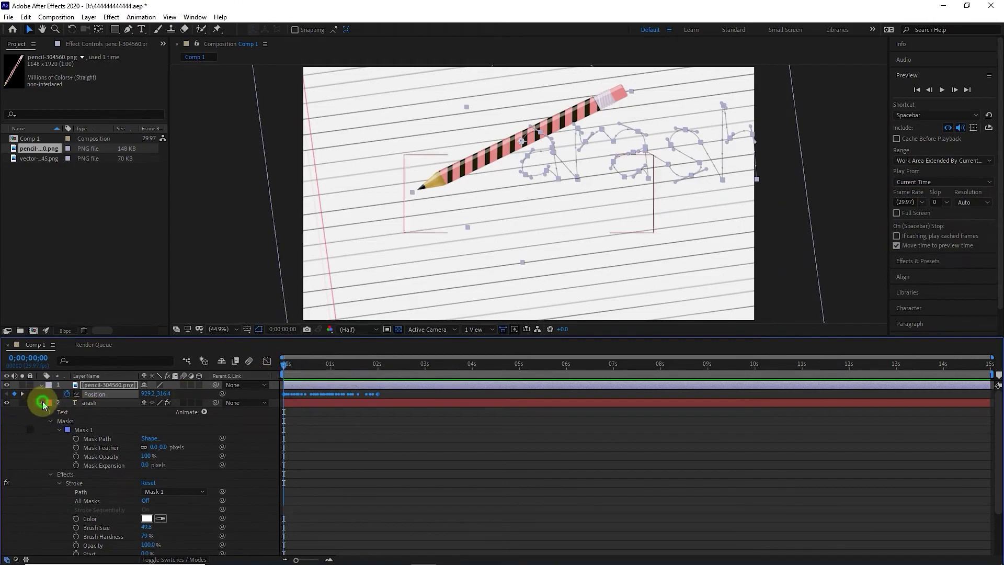
{"action": "right_click", "coordinate": [91, 404]}
{"action": "mouse_move", "coordinate": [146, 233]}
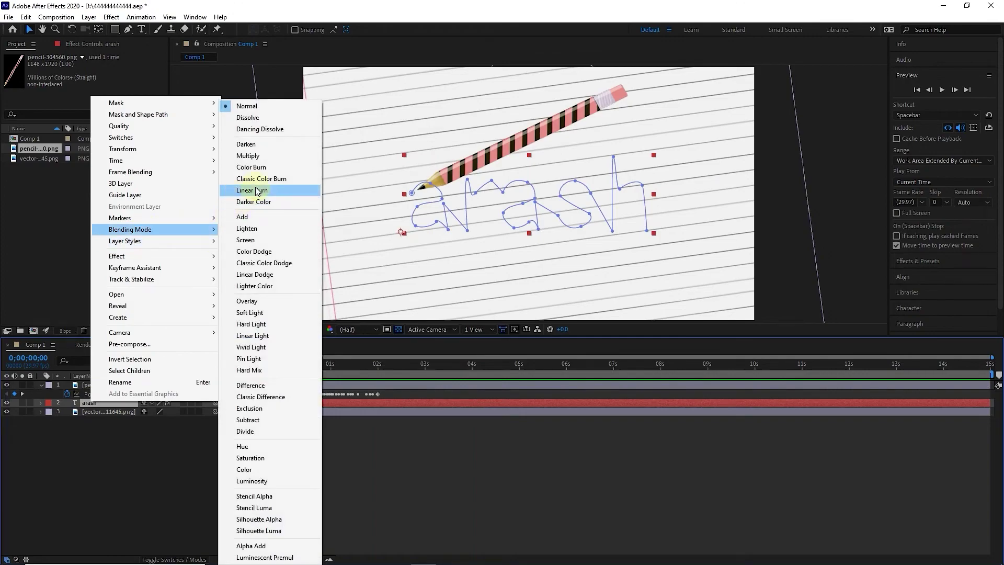
{"action": "left_click", "coordinate": [248, 155]}
{"action": "mouse_move", "coordinate": [290, 375]}
{"action": "left_mouse_down"}
{"action": "mouse_move", "coordinate": [361, 369]}
{"action": "mouse_move", "coordinate": [235, 363]}
{"action": "left_mouse_up"}
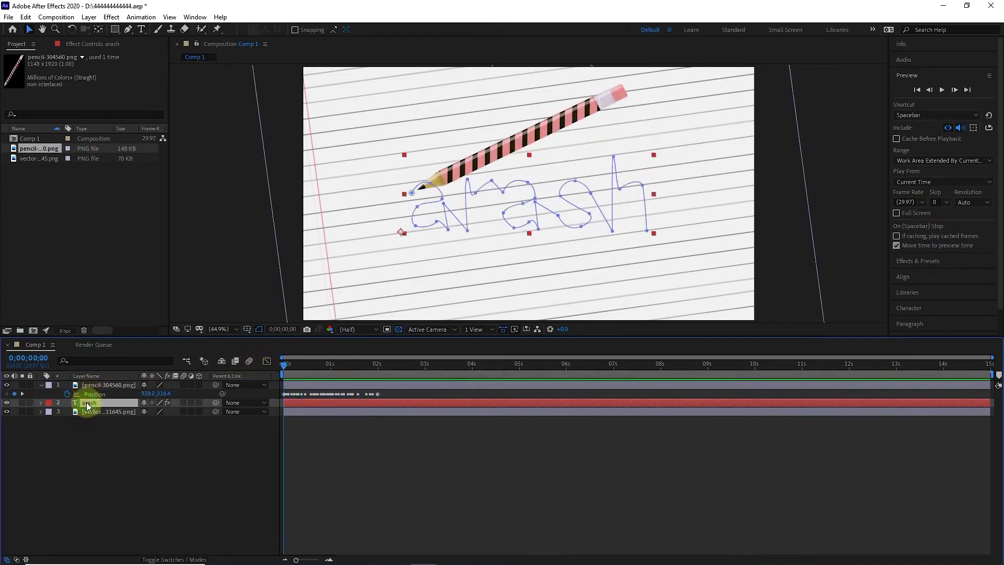
- Show the text layer's keyframed properties and duplicate the pencil layer
{"action": "key", "text": "u"}
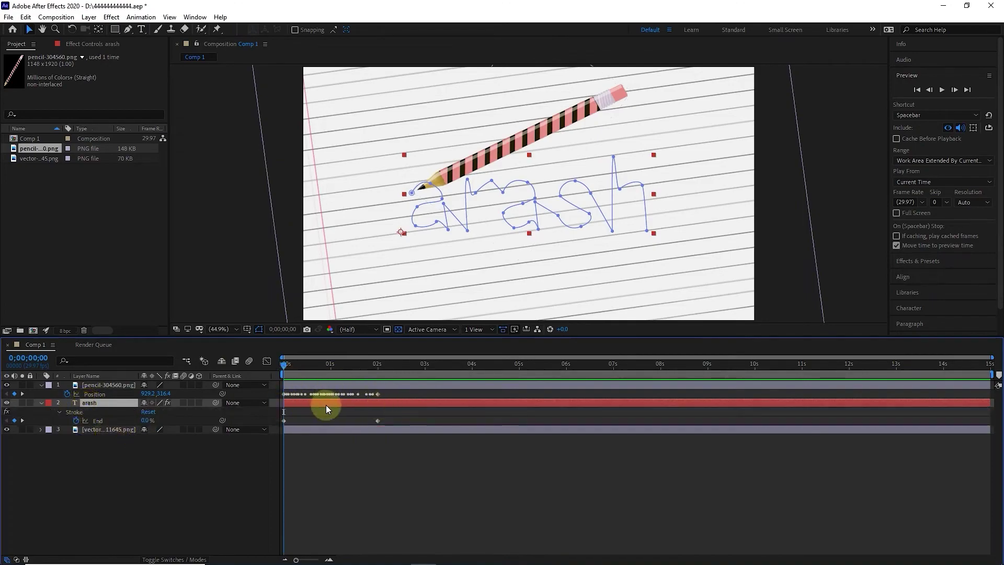
{"action": "left_click", "coordinate": [101, 384]}
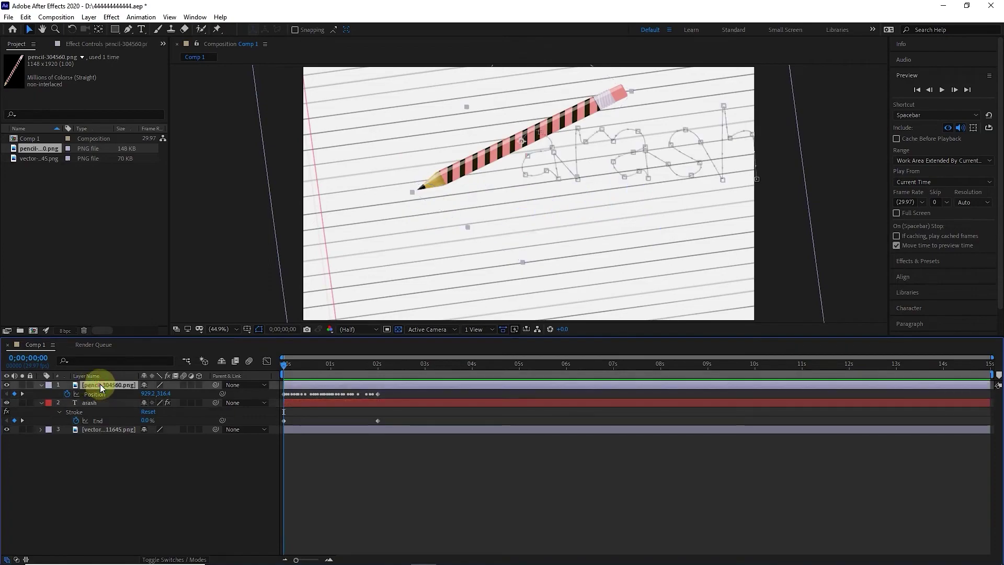
{"action": "key", "text": "ctrl+d"}
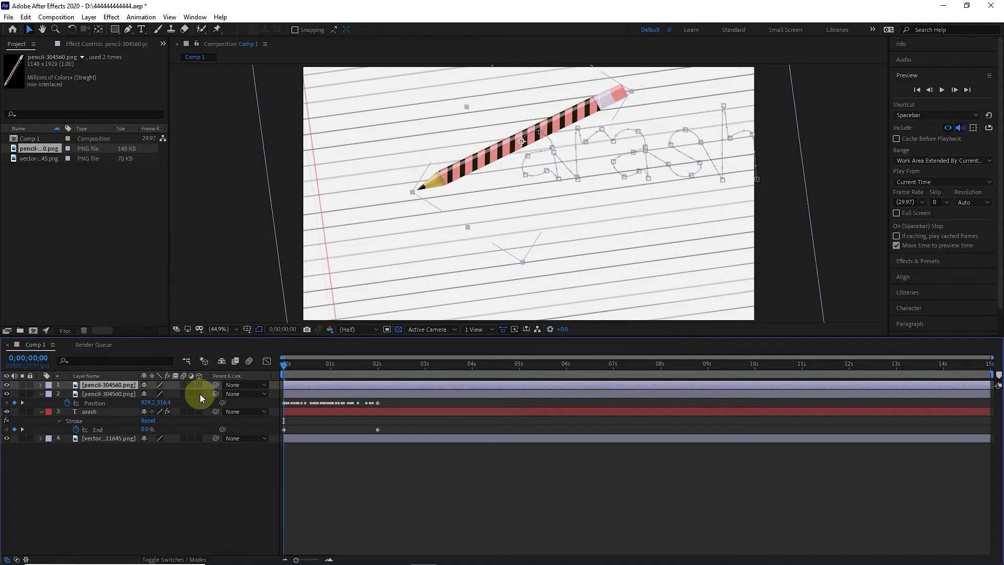
- Shift the lower pencil layer and the text layer together so they start at 1 second, and go to that time
{"action": "left_click", "coordinate": [120, 393]}
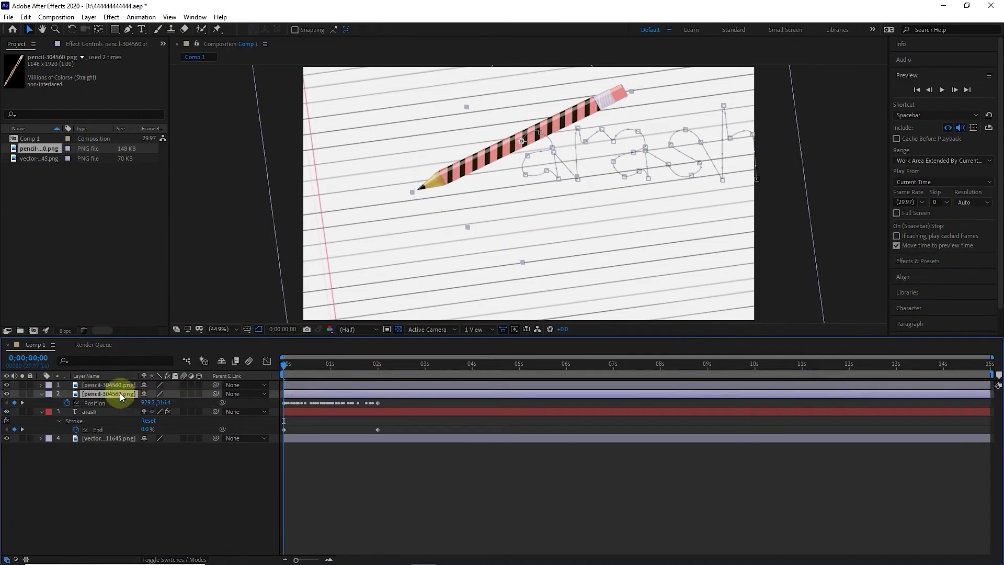
{"action": "left_click", "coordinate": [99, 413]}
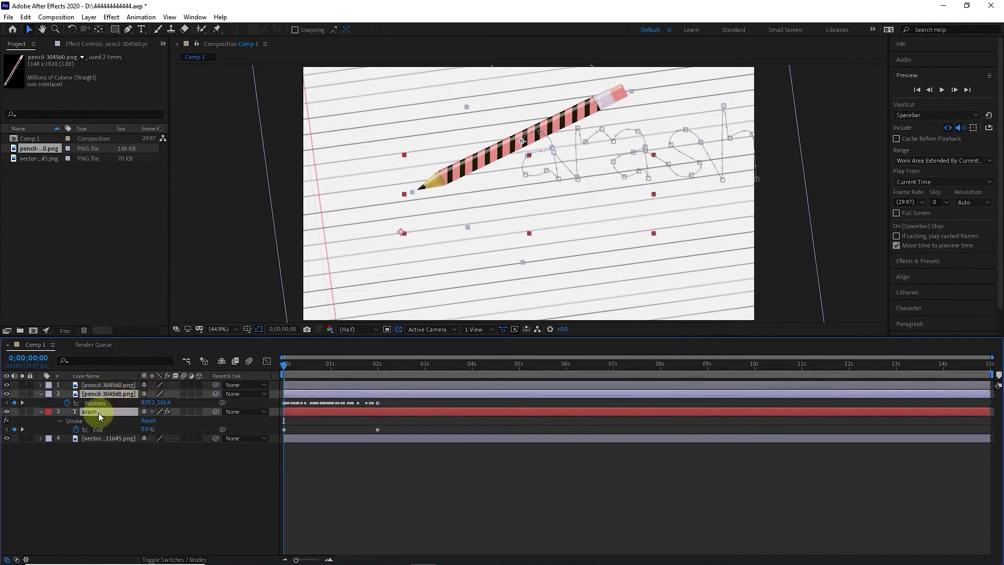
{"action": "left_click_drag", "start_coordinate": [297, 395], "coordinate": [340, 392]}
{"action": "mouse_move", "coordinate": [289, 364]}
{"action": "left_mouse_down"}
{"action": "mouse_move", "coordinate": [369, 392]}
{"action": "mouse_move", "coordinate": [355, 394]}
{"action": "left_mouse_up"}
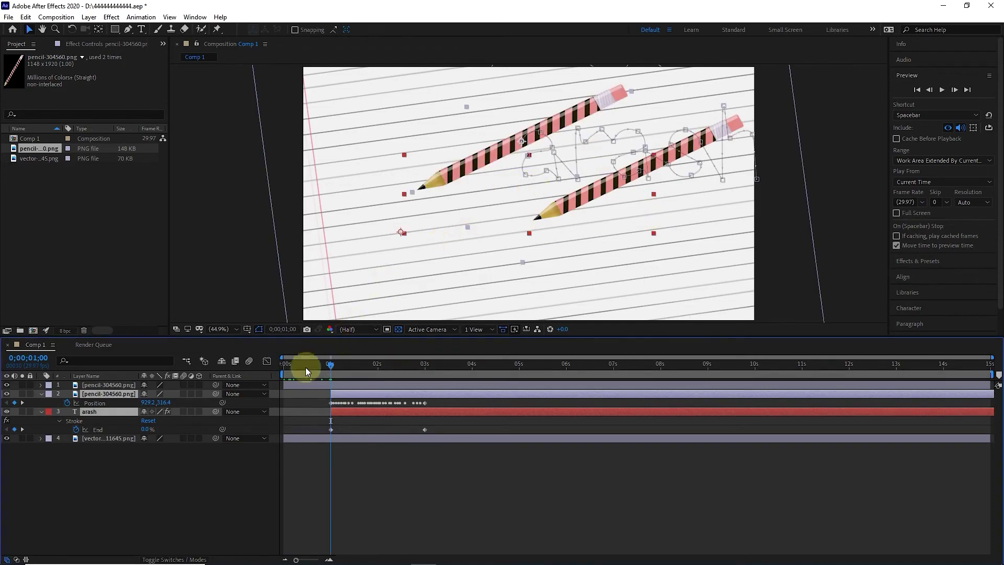
- Shift the upper pencil layer to start at 1 second and delete all its Position keyframes except the first
{"action": "left_click", "coordinate": [106, 386]}
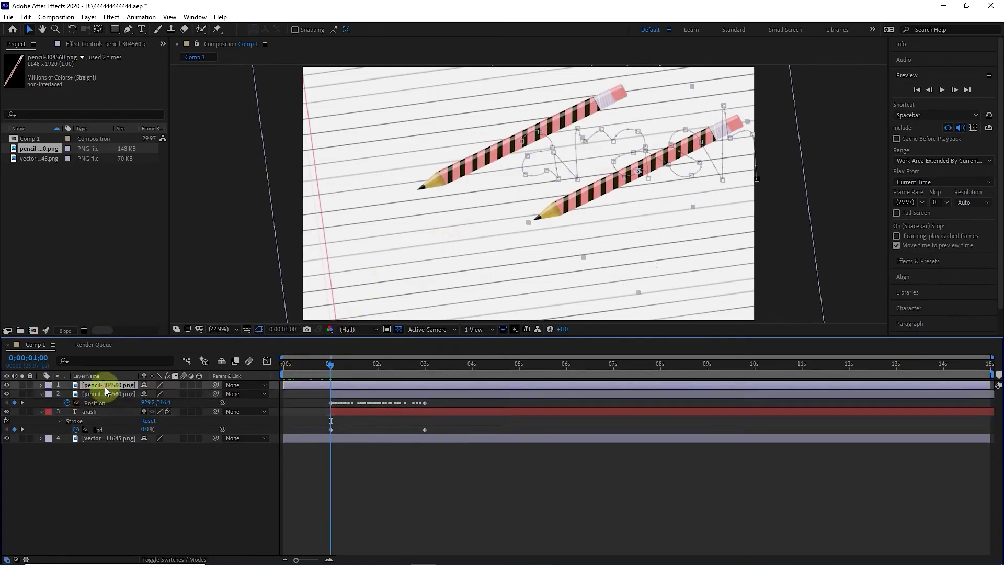
{"action": "key", "text": "u"}
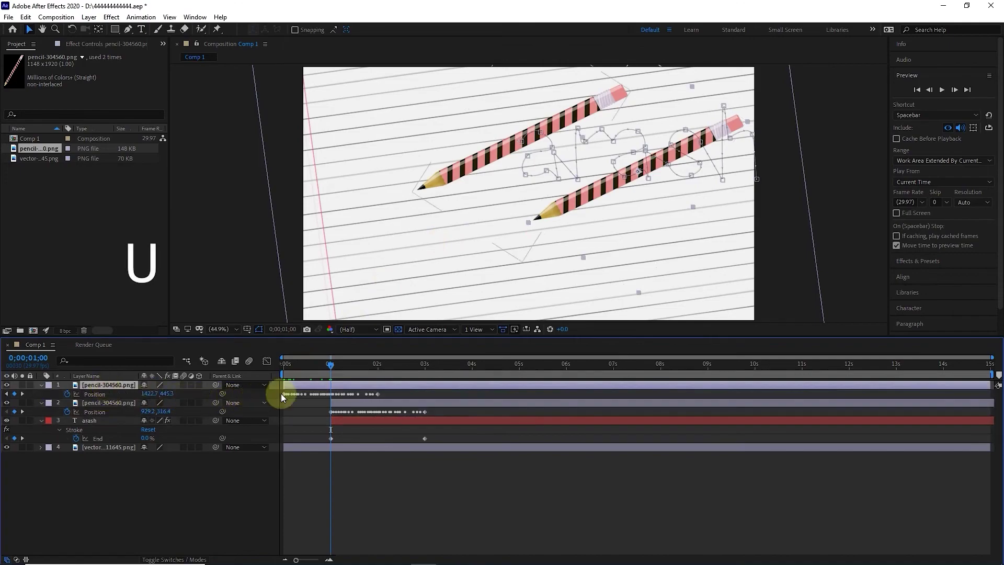
{"action": "left_click_drag", "start_coordinate": [291, 386], "coordinate": [337, 386]}
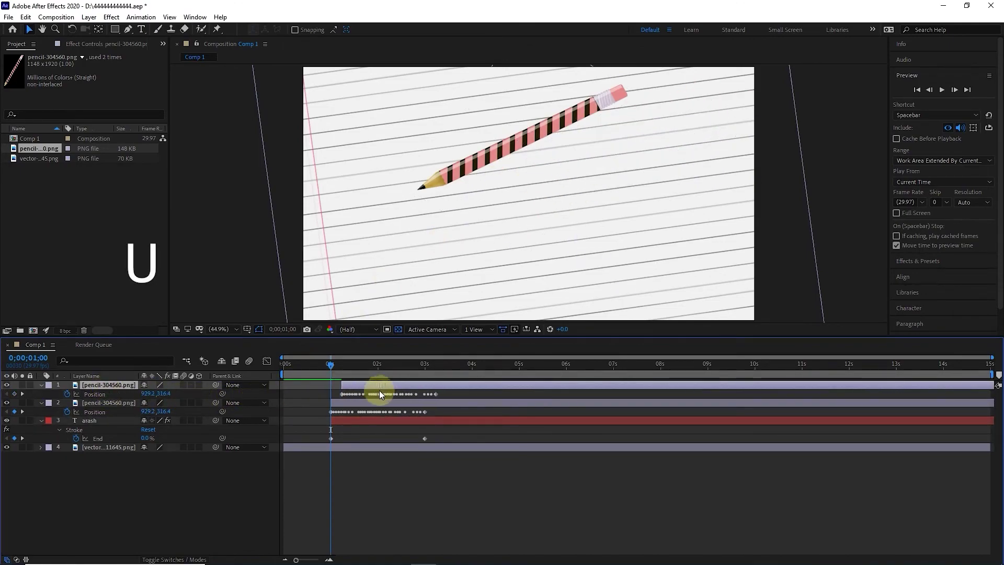
{"action": "left_click_drag", "start_coordinate": [439, 391], "coordinate": [331, 401]}
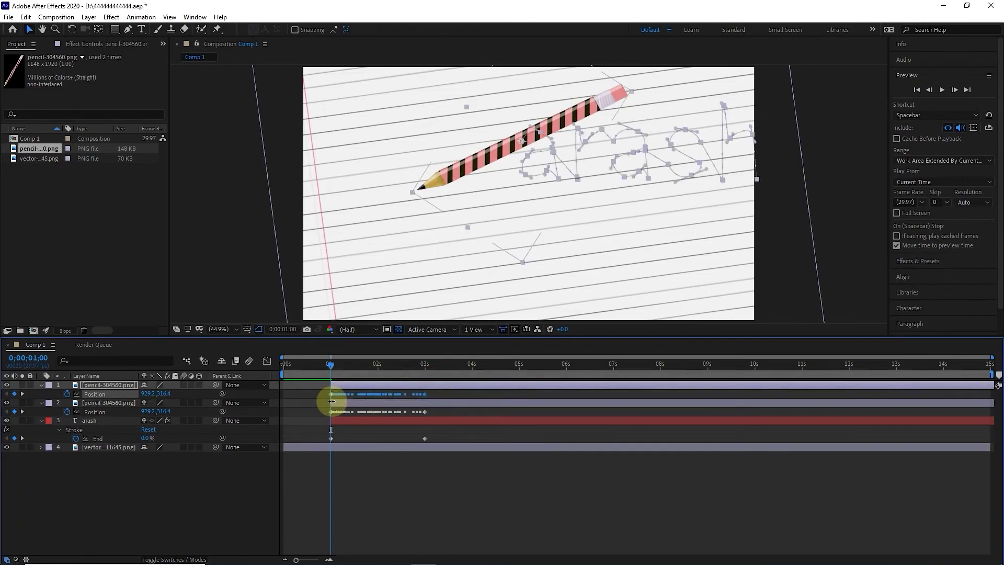
{"action": "key", "text": "Delete"}
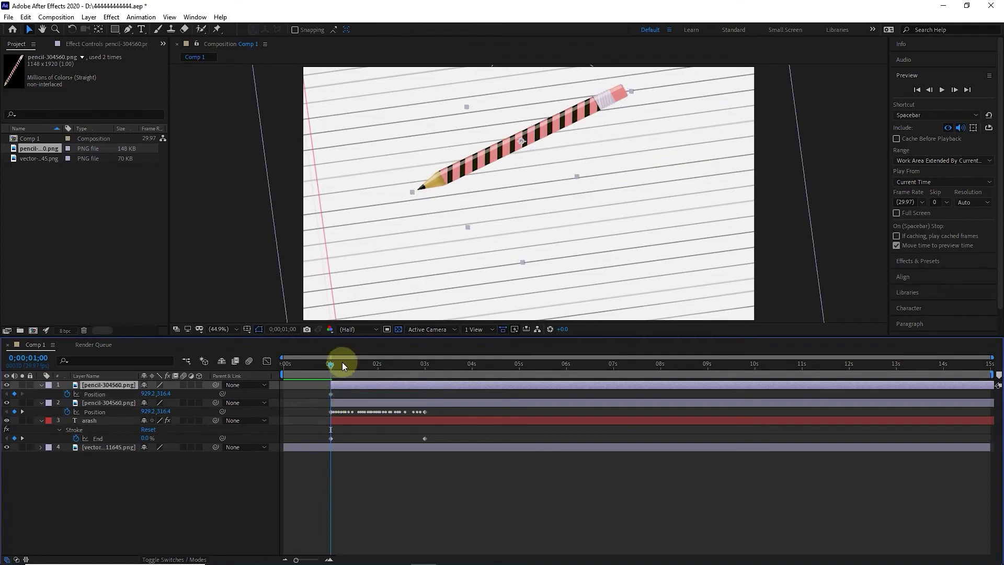
- Extend the upper pencil layer's start to 0 seconds and, at that time, move the pencil outside the frame beyond its lower-right corner
{"action": "left_click_drag", "start_coordinate": [331, 385], "coordinate": [279, 386]}
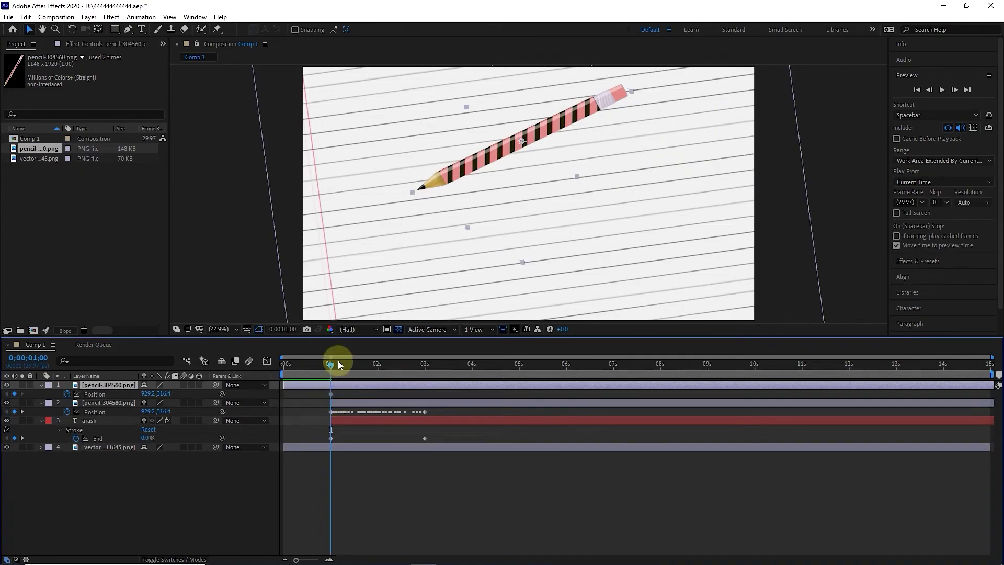
{"action": "mouse_move", "coordinate": [296, 366]}
{"action": "left_mouse_down"}
{"action": "mouse_move", "coordinate": [365, 371]}
{"action": "mouse_move", "coordinate": [238, 375]}
{"action": "left_mouse_up"}
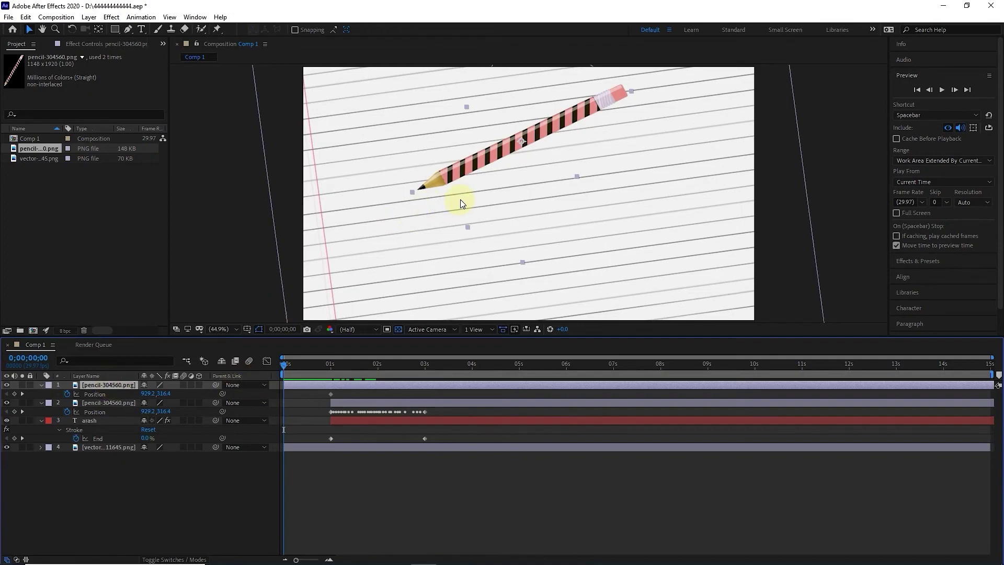
{"action": "key", "text": "comma"}
{"action": "key", "text": "comma"}
{"action": "left_click_drag", "start_coordinate": [501, 168], "coordinate": [635, 282]}
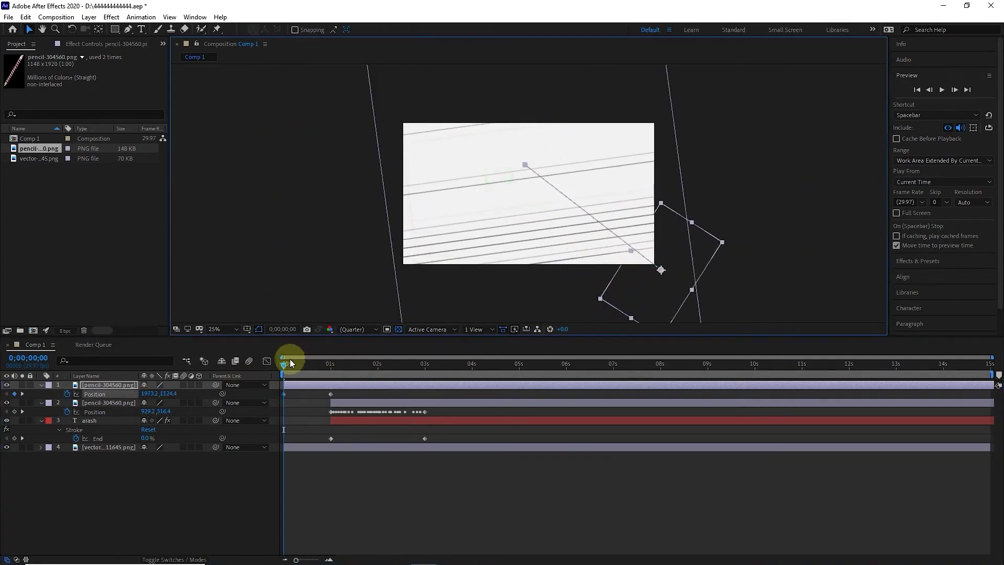
- Trim the upper pencil layer to end at 1 second and preview the animation from the start with the composition fitted to view
{"action": "mouse_move", "coordinate": [286, 366]}
{"action": "left_mouse_down"}
{"action": "mouse_move", "coordinate": [335, 366]}
{"action": "mouse_move", "coordinate": [304, 369]}
{"action": "mouse_move", "coordinate": [332, 376]}
{"action": "left_mouse_up"}
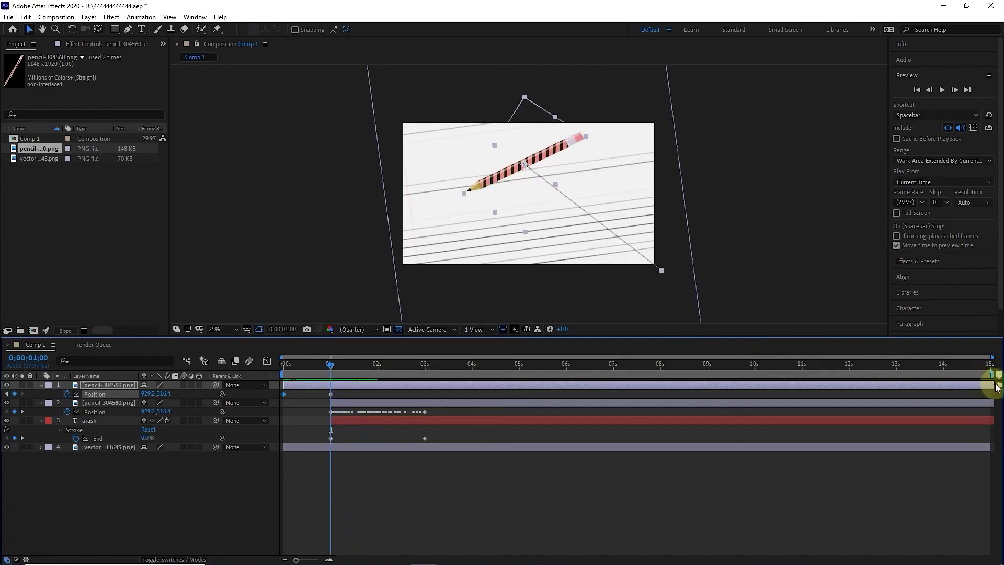
{"action": "left_click", "coordinate": [995, 387]}
{"action": "mouse_move", "coordinate": [995, 387]}
{"action": "left_mouse_down"}
{"action": "mouse_move", "coordinate": [325, 382]}
{"action": "mouse_move", "coordinate": [336, 387]}
{"action": "mouse_move", "coordinate": [365, 374]}
{"action": "mouse_move", "coordinate": [265, 374]}
{"action": "mouse_move", "coordinate": [515, 386]}
{"action": "mouse_move", "coordinate": [330, 385]}
{"action": "mouse_move", "coordinate": [291, 363]}
{"action": "mouse_move", "coordinate": [347, 366]}
{"action": "mouse_move", "coordinate": [283, 363]}
{"action": "left_mouse_up"}
{"action": "left_click", "coordinate": [215, 329]}
{"action": "left_click", "coordinate": [228, 341]}
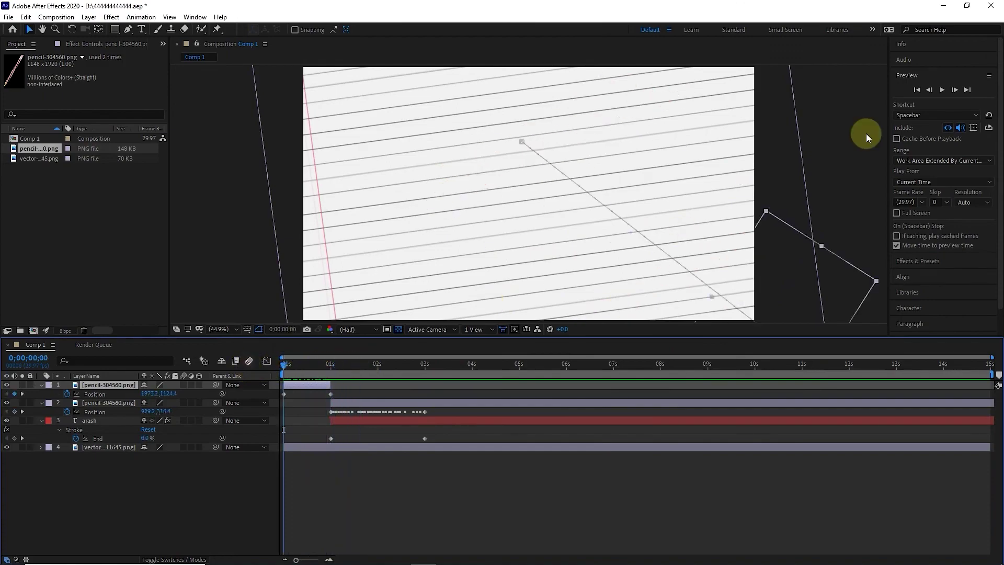
{"action": "left_click", "coordinate": [942, 91]}
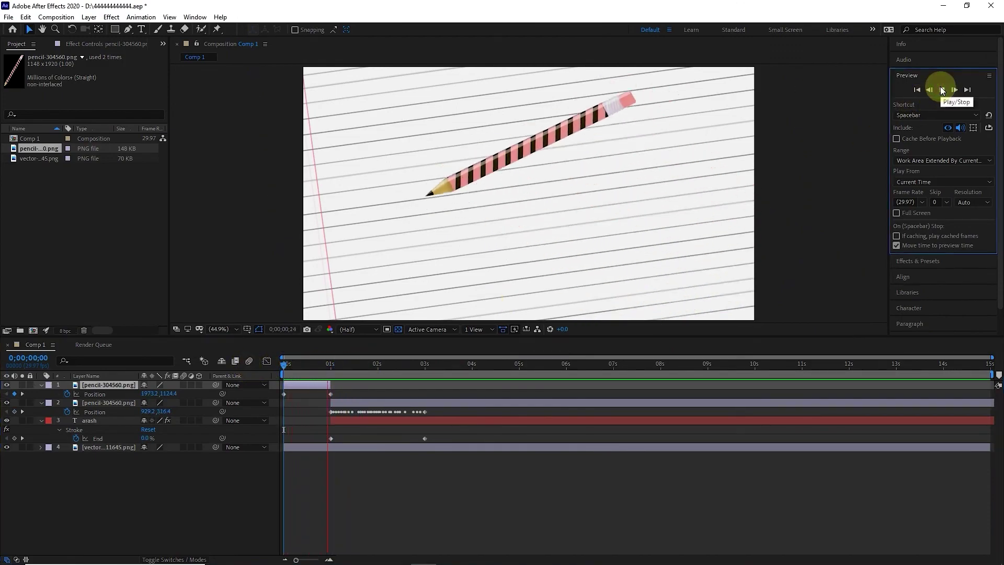
{"action": "left_click", "coordinate": [942, 90]}
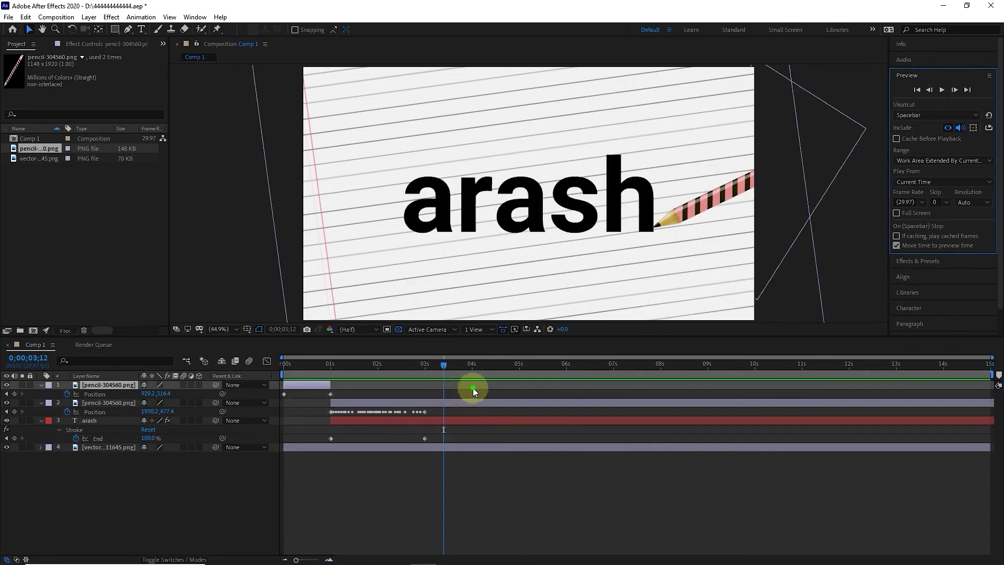
- Apply Easy Ease to all keyframes of the pencil and text layers and preview the animation from the start
{"action": "left_click_drag", "start_coordinate": [473, 388], "coordinate": [282, 439]}
{"action": "key", "text": "F9"}
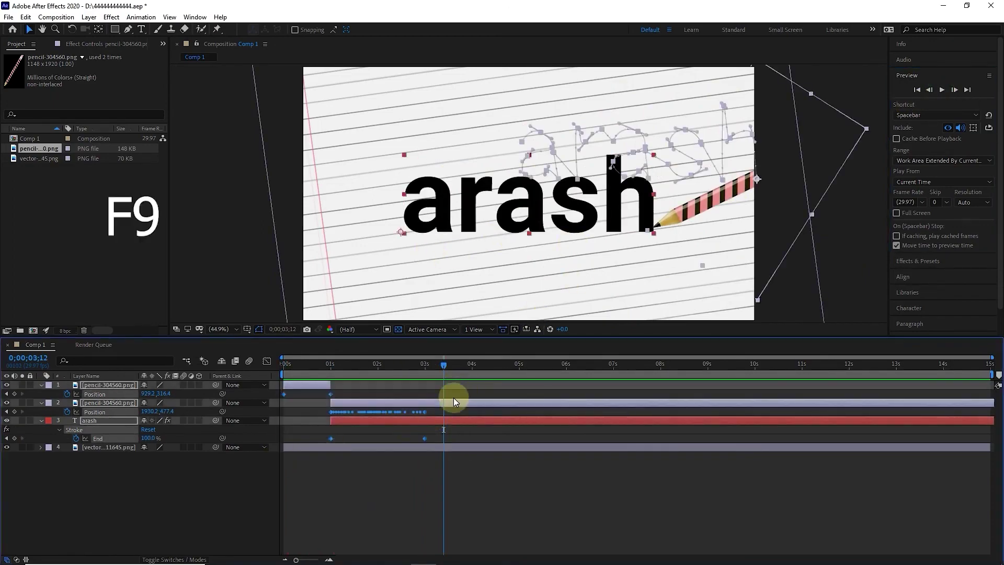
{"action": "left_click", "coordinate": [437, 363]}
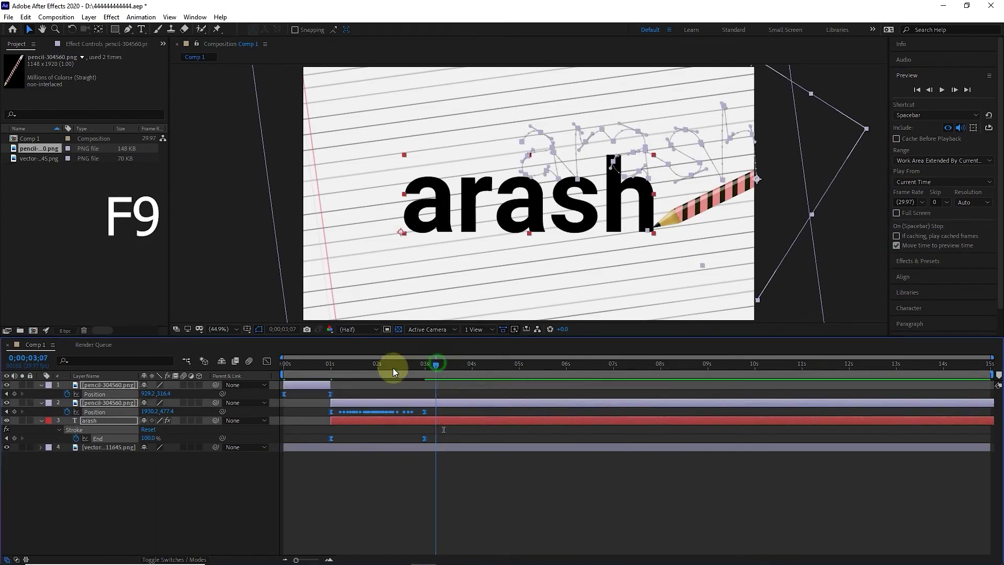
{"action": "key", "text": "Home"}
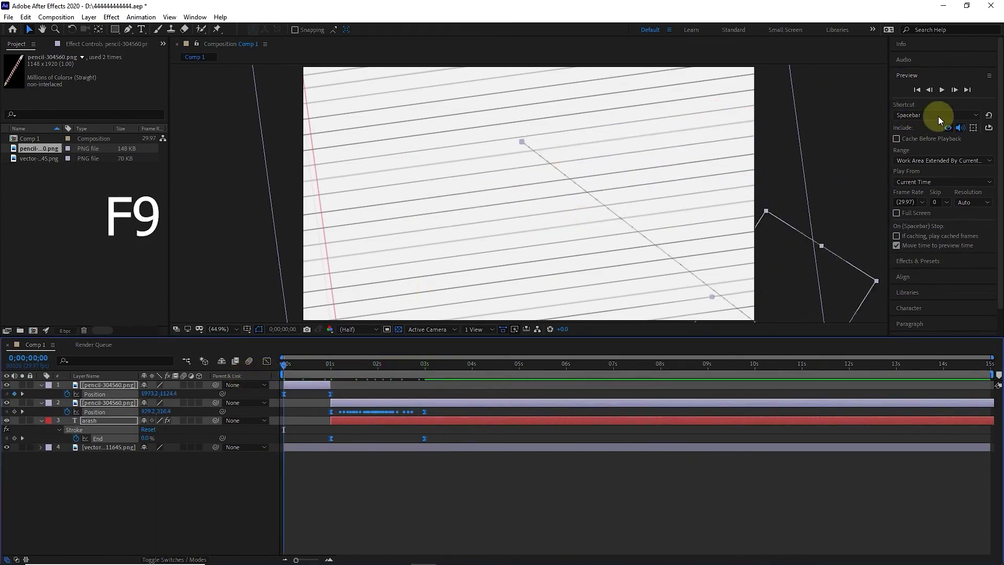
{"action": "left_click", "coordinate": [942, 89]}
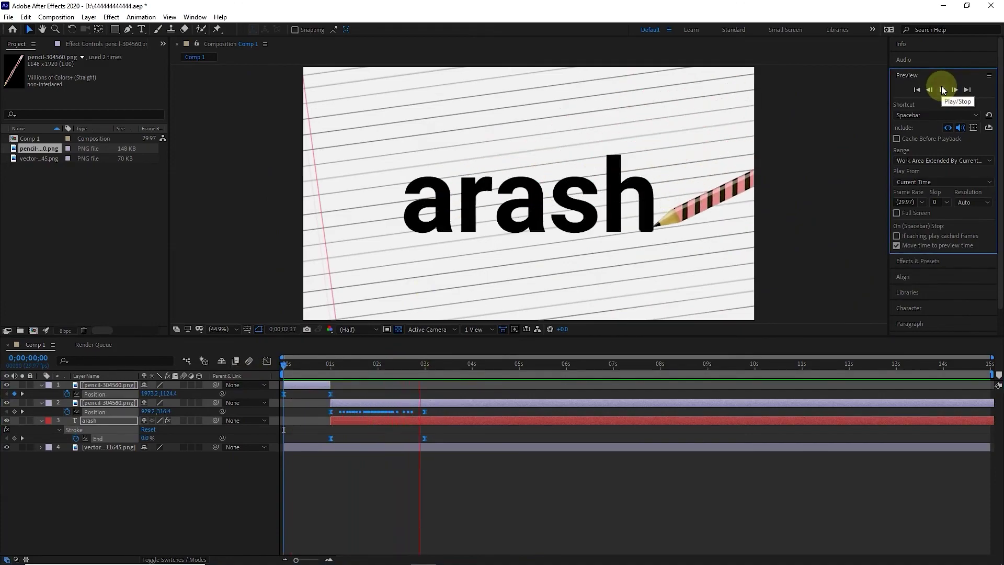
{"action": "left_click", "coordinate": [942, 90]}
- Go to 0;00;03;08, search the effects for "noise" and apply Turbulent Noise to the text layer
{"action": "left_click", "coordinate": [446, 413]}
{"action": "left_click", "coordinate": [442, 350]}
{"action": "left_click_drag", "start_coordinate": [456, 368], "coordinate": [305, 371]}
{"action": "left_click_drag", "start_coordinate": [368, 368], "coordinate": [434, 362]}
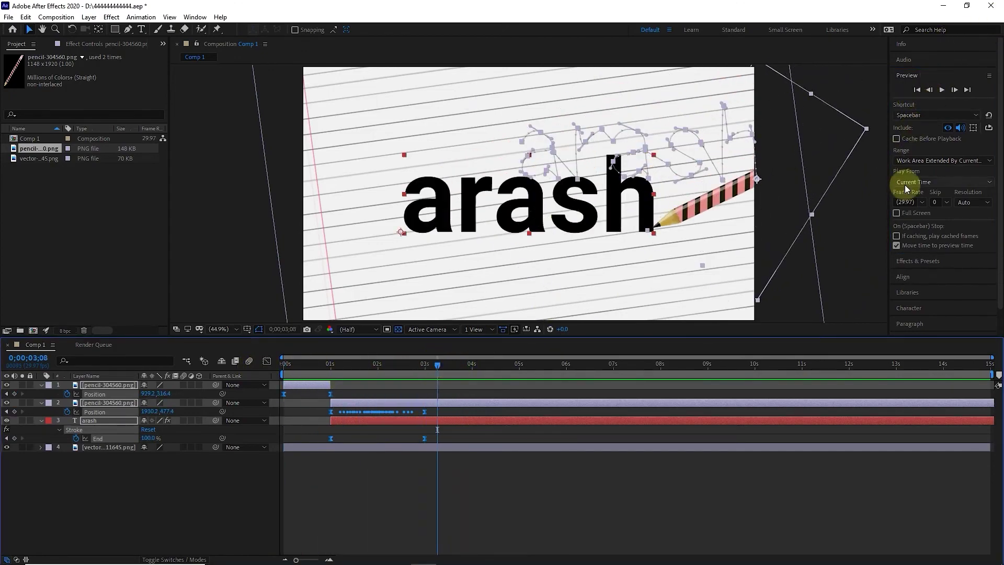
{"action": "left_click", "coordinate": [918, 261]}
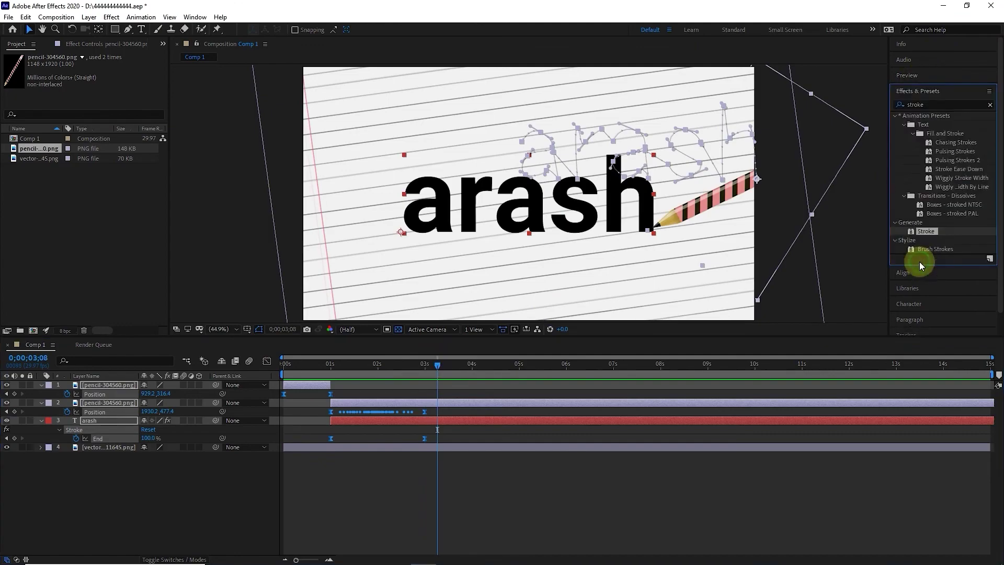
{"action": "left_click", "coordinate": [990, 105]}
{"action": "left_click", "coordinate": [942, 106]}
{"action": "type", "text": "noise"}
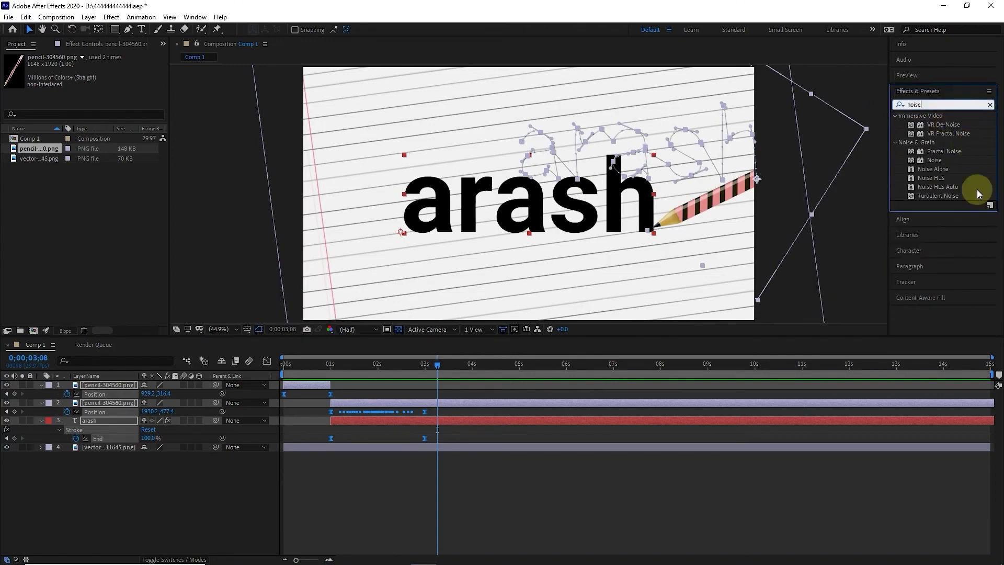
{"action": "left_click", "coordinate": [932, 196]}
{"action": "left_click_drag", "start_coordinate": [936, 199], "coordinate": [90, 442]}
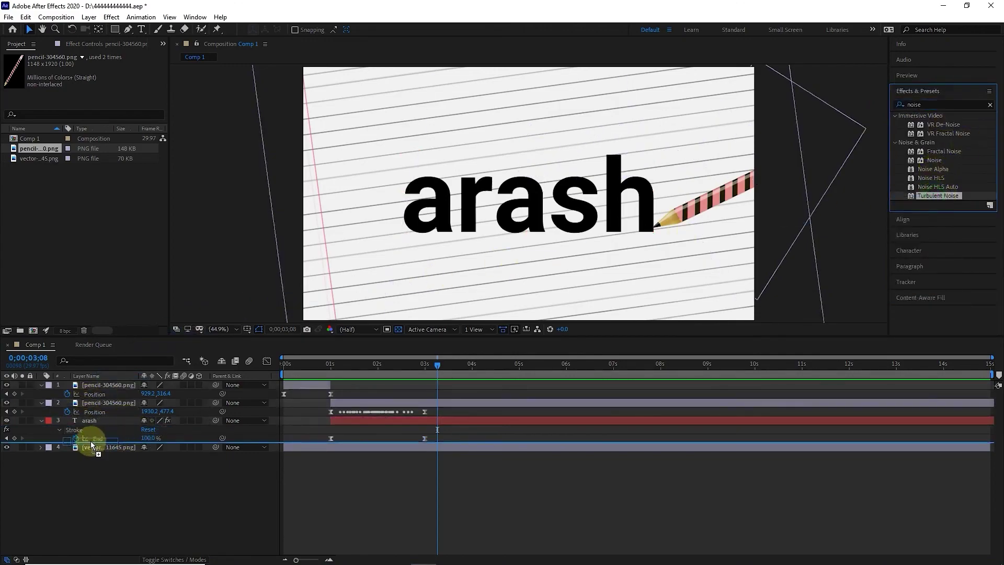
{"action": "left_click", "coordinate": [102, 420]}
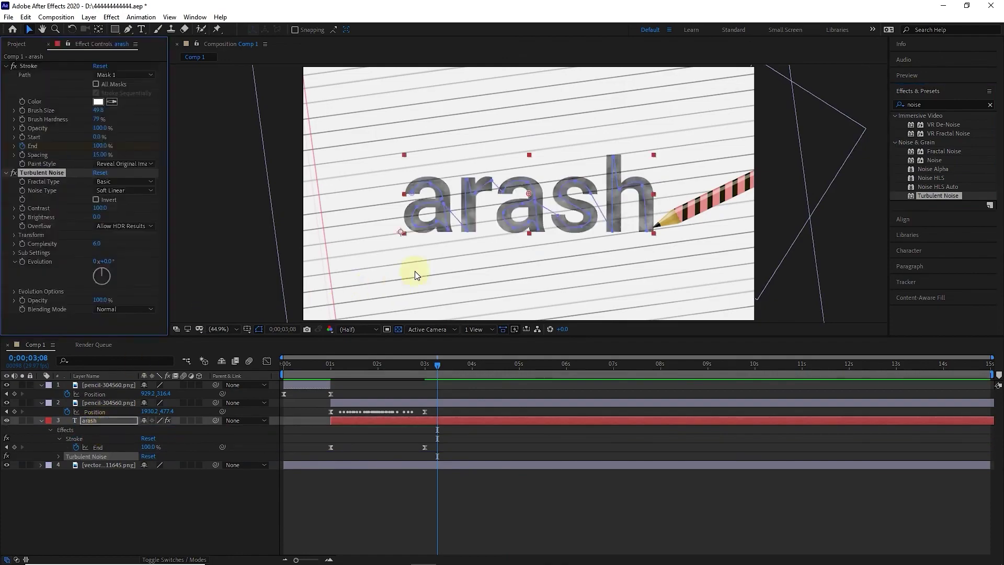
- Set the text layer's Turbulent Noise contrast to 109 and brightness to -43
{"action": "left_click", "coordinate": [135, 481]}
{"action": "left_click", "coordinate": [95, 418]}
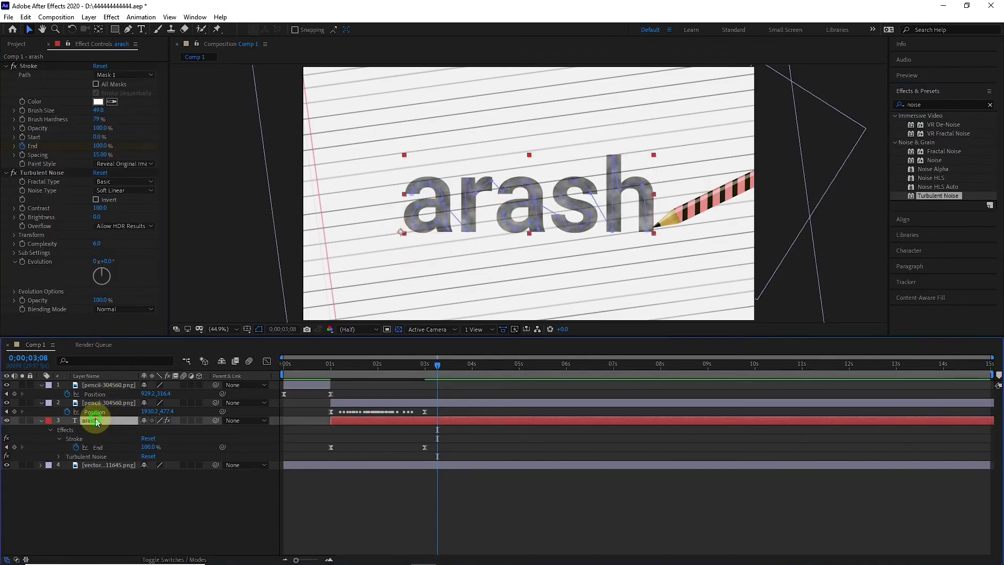
{"action": "left_click", "coordinate": [6, 66]}
{"action": "mouse_move", "coordinate": [100, 111]}
{"action": "left_mouse_down"}
{"action": "mouse_move", "coordinate": [123, 104]}
{"action": "mouse_move", "coordinate": [71, 117]}
{"action": "mouse_move", "coordinate": [84, 117]}
{"action": "left_mouse_up"}
{"action": "key", "text": "period"}
{"action": "key", "text": "period"}
{"action": "key", "text": "period"}
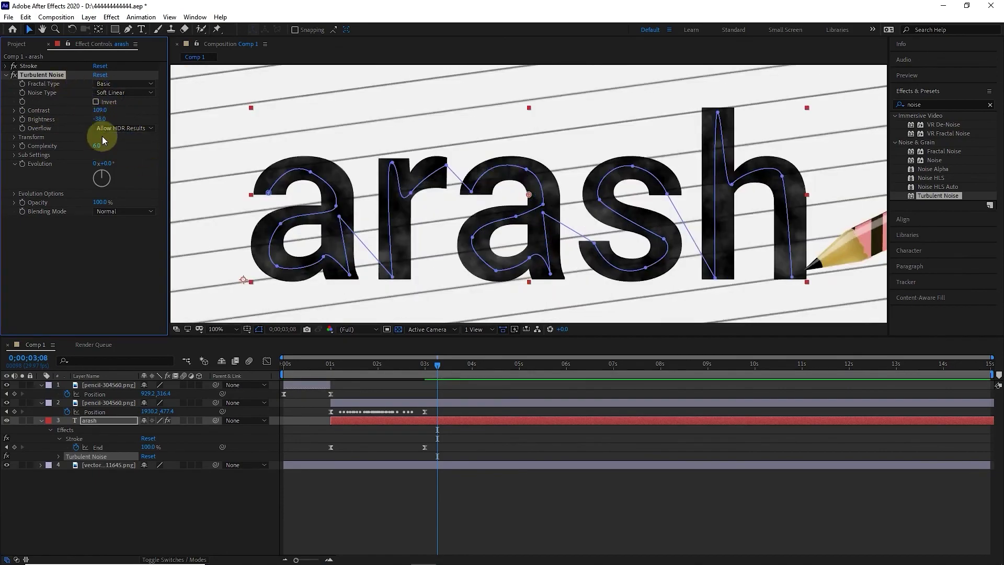
{"action": "left_click_drag", "start_coordinate": [95, 123], "coordinate": [102, 124]}
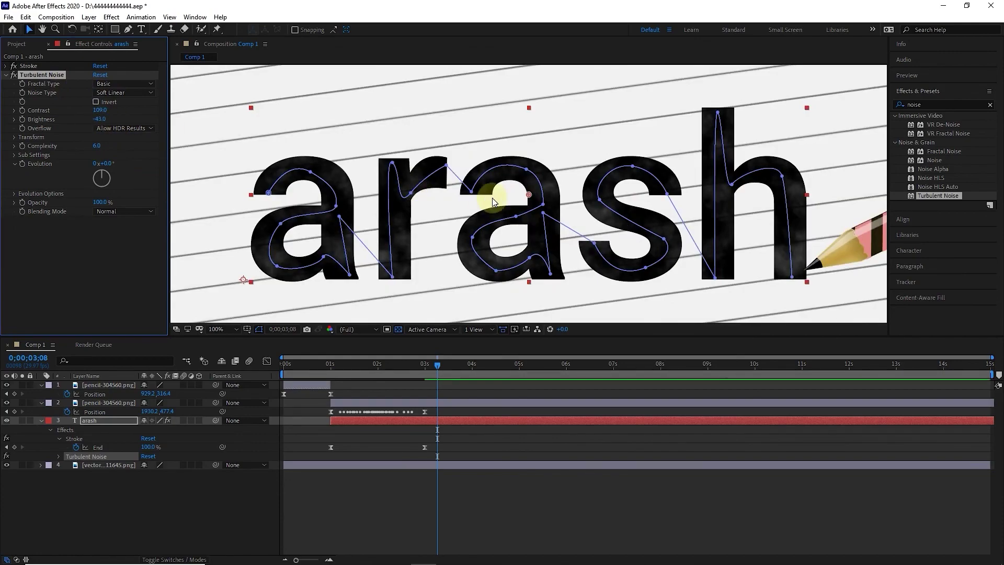
- Apply Noise HLS to the text layer with hue 34% and lightness 10%
{"action": "left_click_drag", "start_coordinate": [940, 179], "coordinate": [102, 420]}
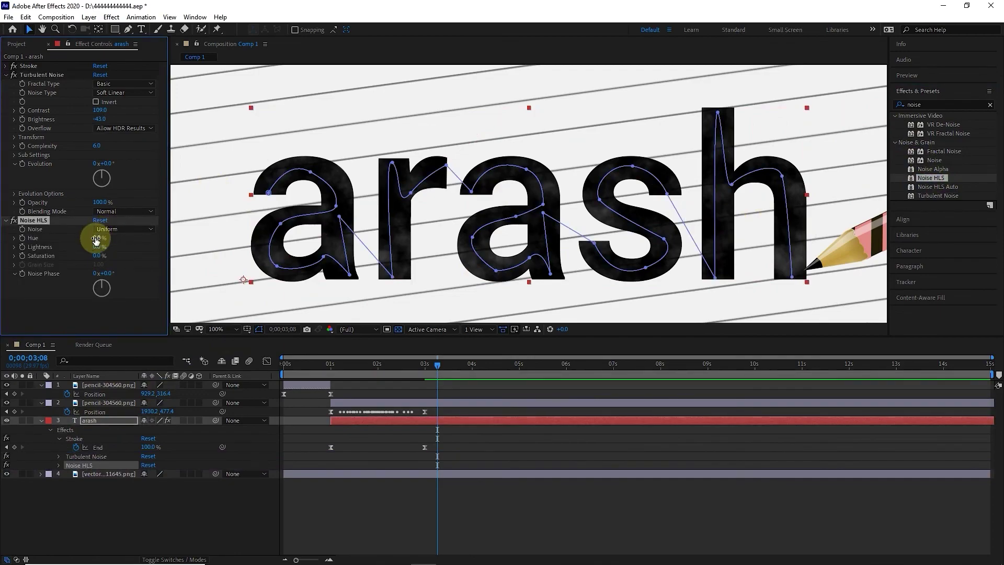
{"action": "mouse_move", "coordinate": [96, 244]}
{"action": "left_mouse_down"}
{"action": "mouse_move", "coordinate": [131, 246]}
{"action": "mouse_move", "coordinate": [106, 254]}
{"action": "mouse_move", "coordinate": [108, 237]}
{"action": "left_mouse_up"}
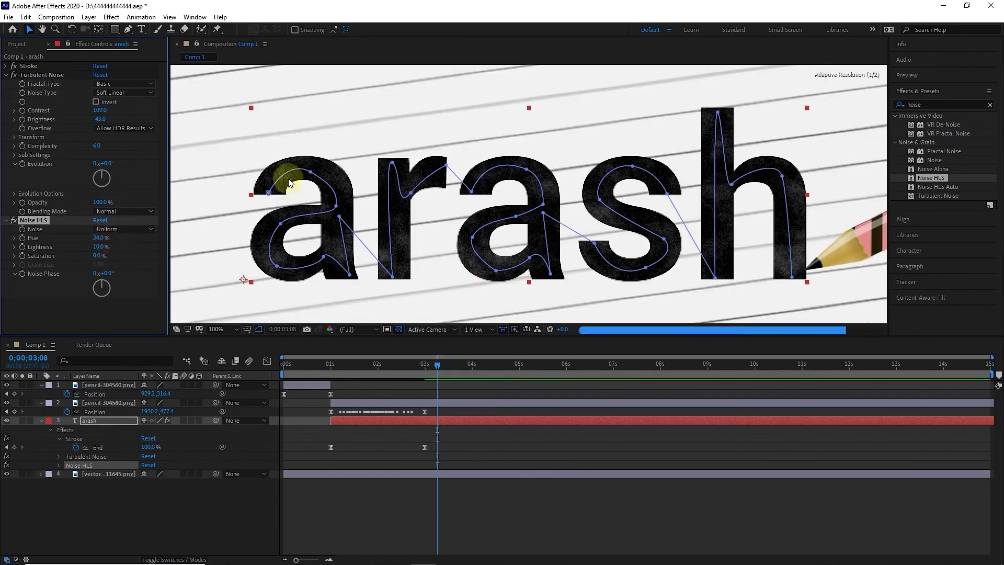
{"action": "key", "text": "comma"}
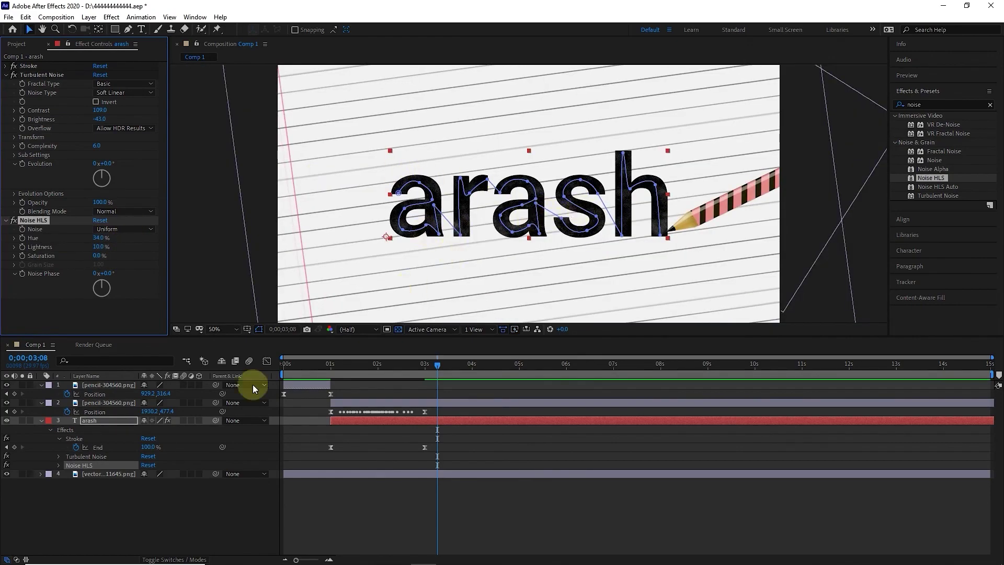
- Search the effects for "edge" and apply Roughen Edges to the text layer
{"action": "key", "text": "Home"}
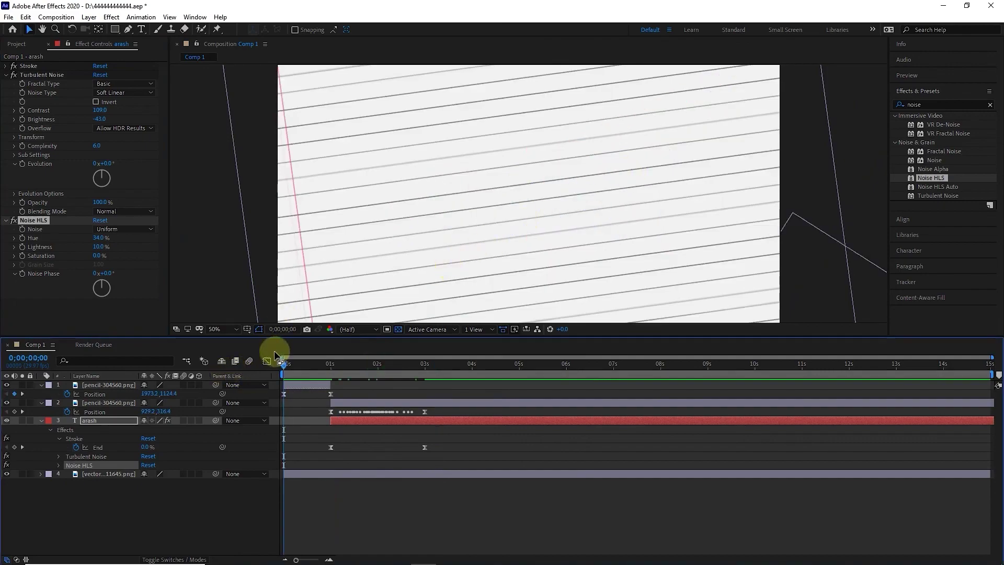
{"action": "left_click", "coordinate": [921, 104]}
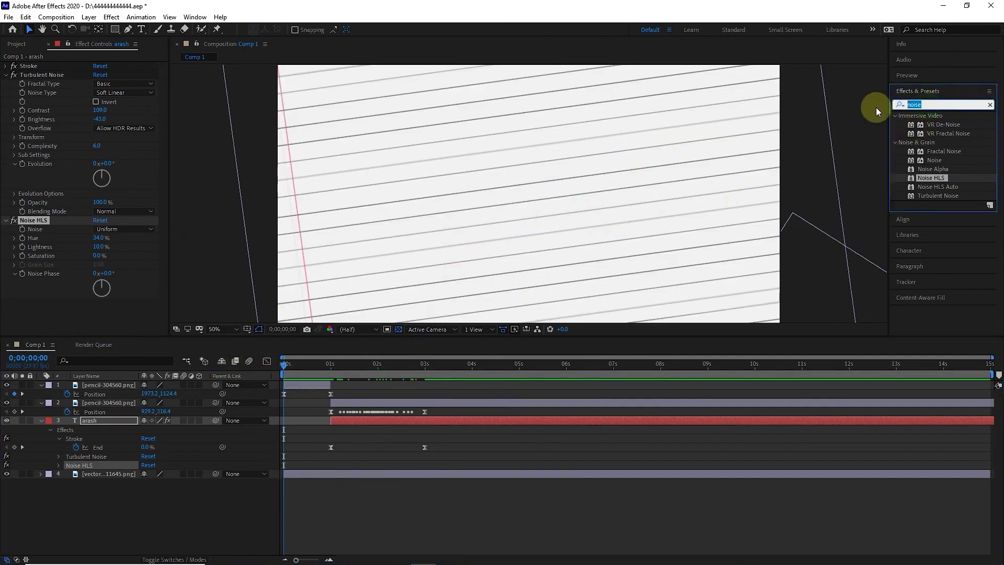
{"action": "type", "text": "edgr"}
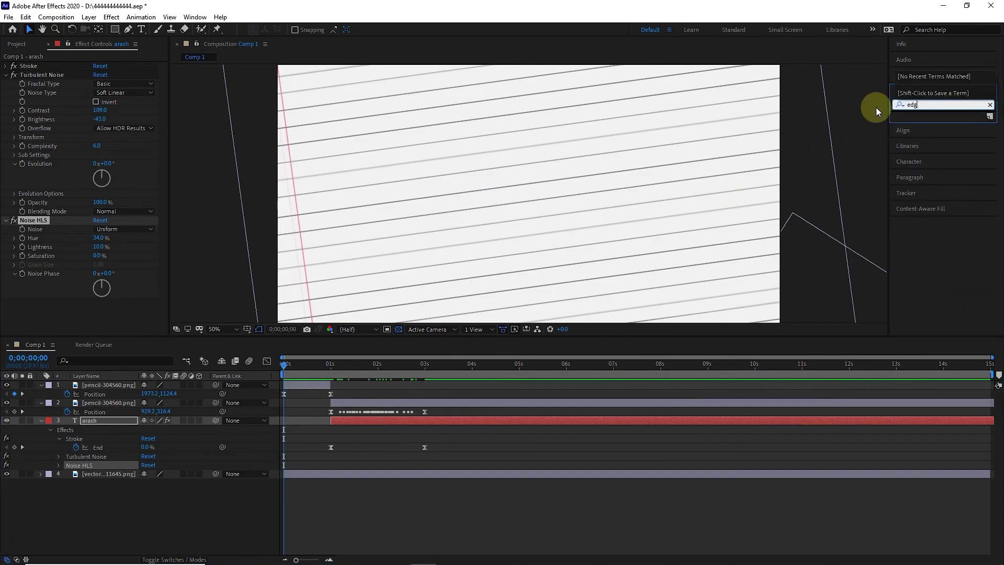
{"action": "key", "text": "BackSpace"}
{"action": "type", "text": "e"}
{"action": "left_click_drag", "start_coordinate": [937, 213], "coordinate": [96, 421]}
- Go to 3 seconds, set the Roughen Edges border to 4.20 and fit the whole composition in view
{"action": "left_click_drag", "start_coordinate": [319, 363], "coordinate": [422, 372]}
{"action": "key", "text": "/"}
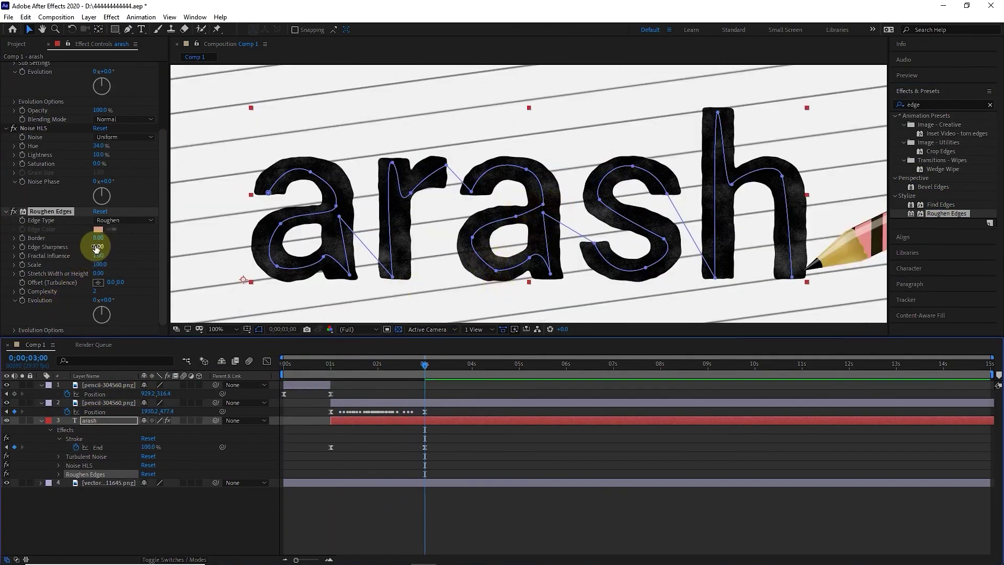
{"action": "left_click_drag", "start_coordinate": [98, 244], "coordinate": [47, 238]}
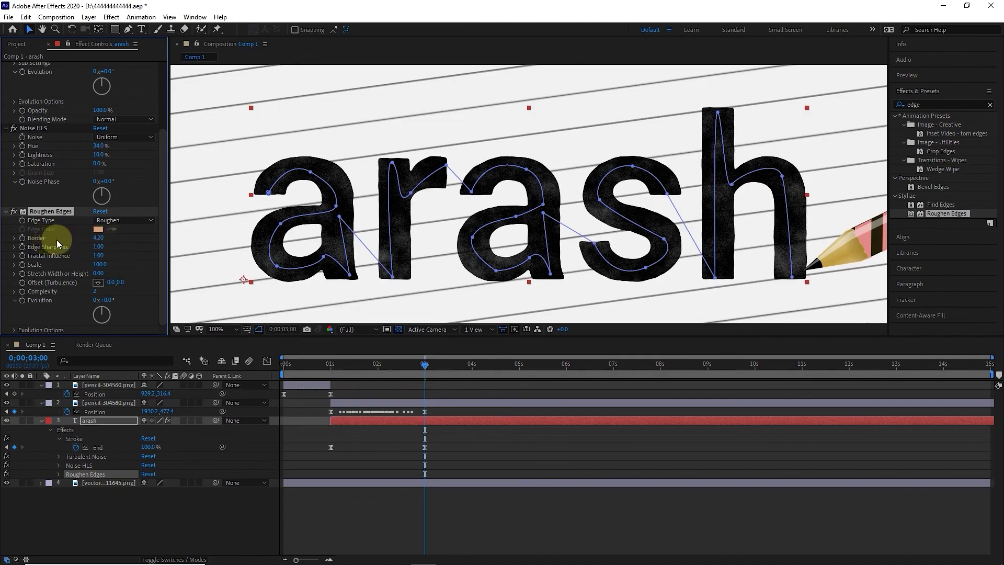
{"action": "left_click", "coordinate": [224, 329]}
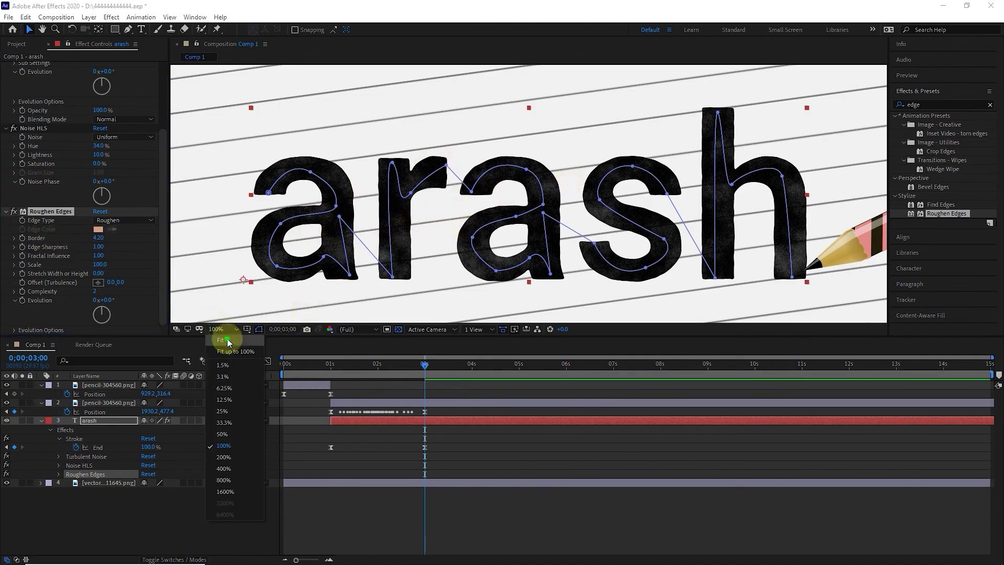
{"action": "left_click", "coordinate": [228, 341]}
{"action": "left_click", "coordinate": [111, 521]}
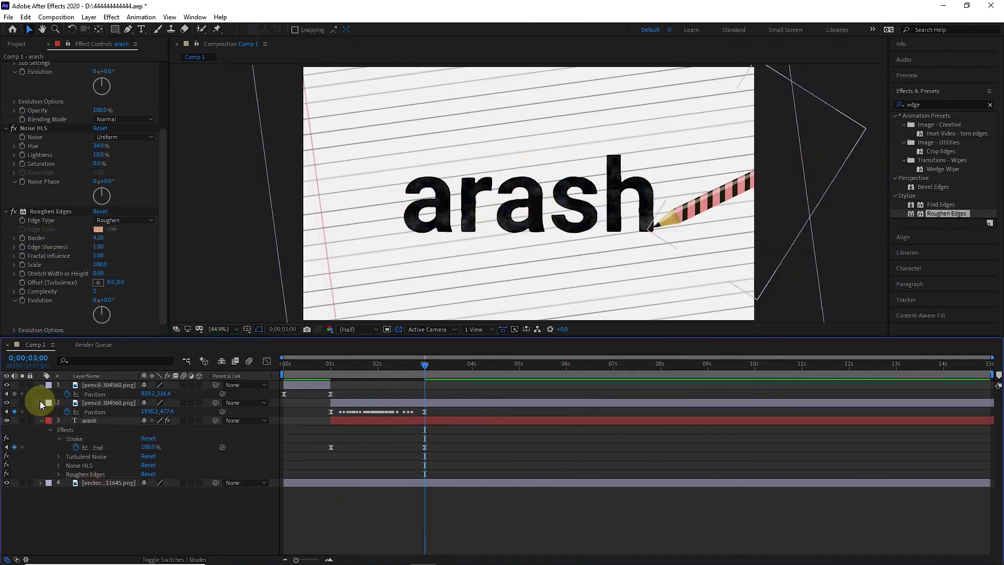
- Collapse the lower pencil layer, end the work area at about 4 seconds and preview the animation from the start
{"action": "left_click", "coordinate": [42, 404]}
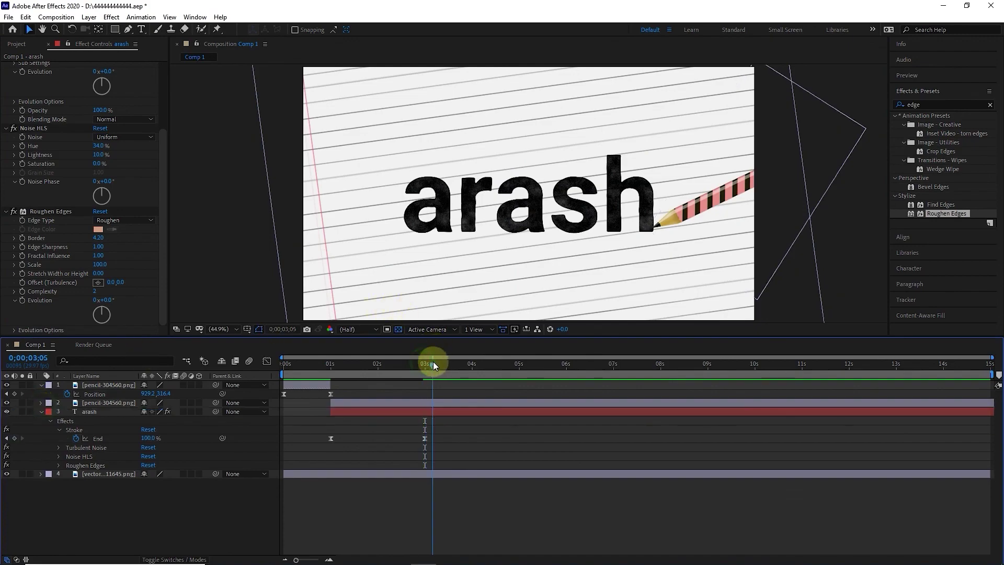
{"action": "left_click_drag", "start_coordinate": [425, 359], "coordinate": [474, 366]}
{"action": "key", "text": "Home"}
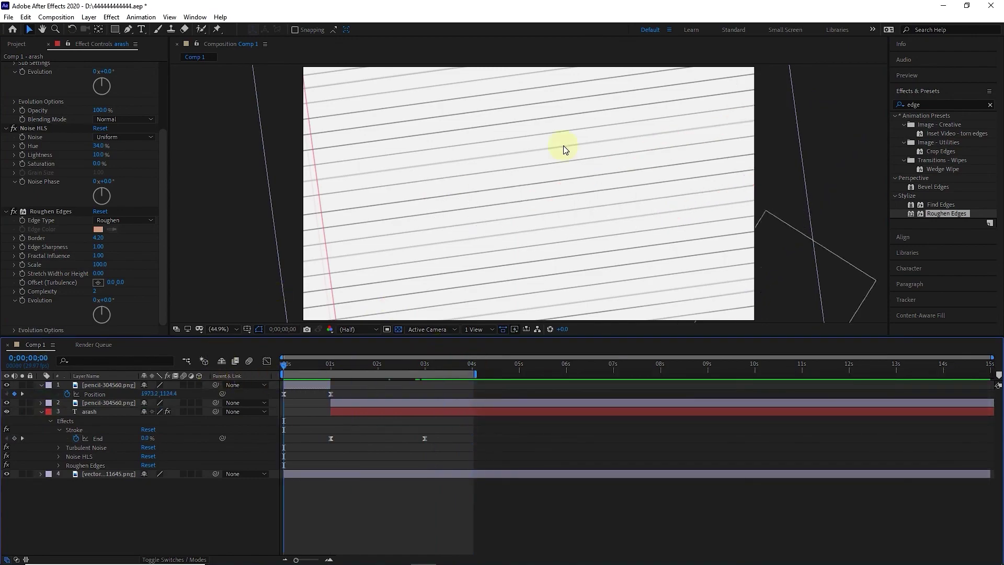
{"action": "left_click", "coordinate": [910, 76]}
{"action": "left_click", "coordinate": [942, 90]}
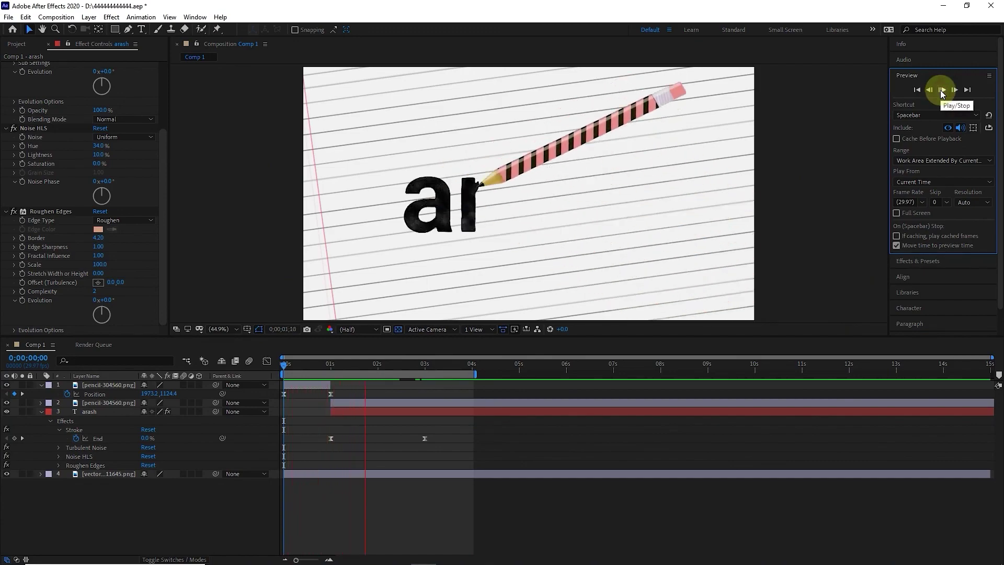